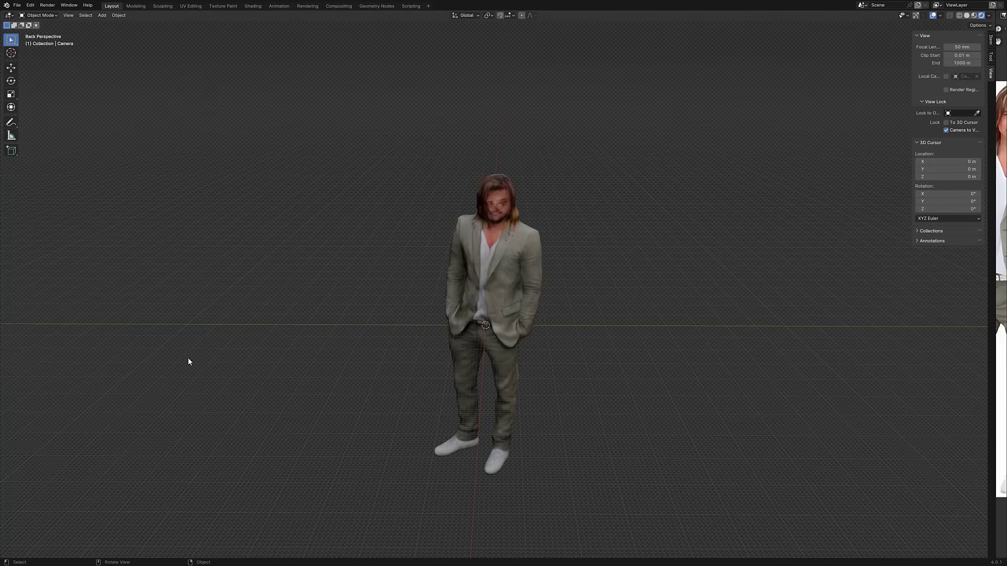
Examine the suited man model from the front, from face to full figure, and compare it with the reference photo
key(shift+grave)
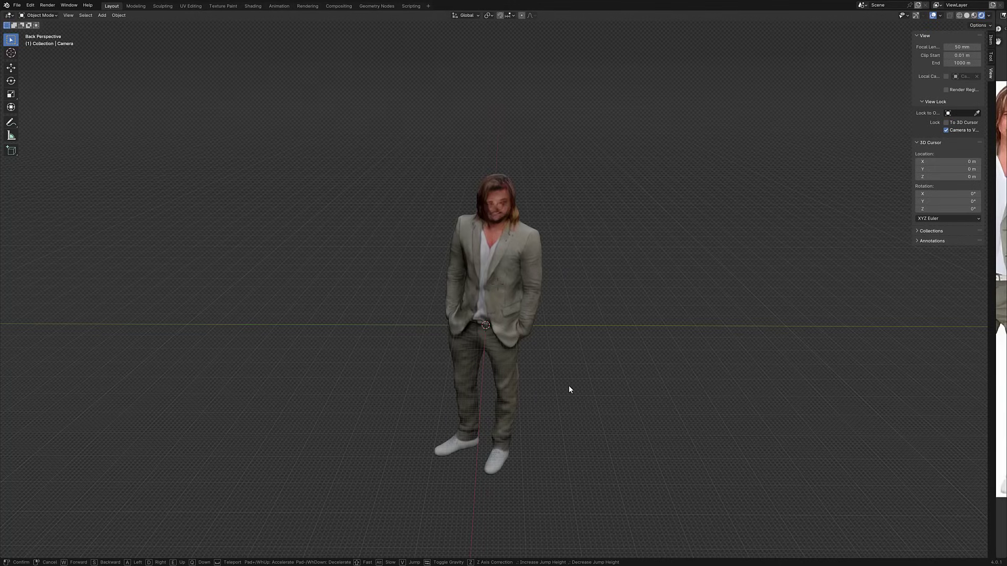
key(w)
key(w)
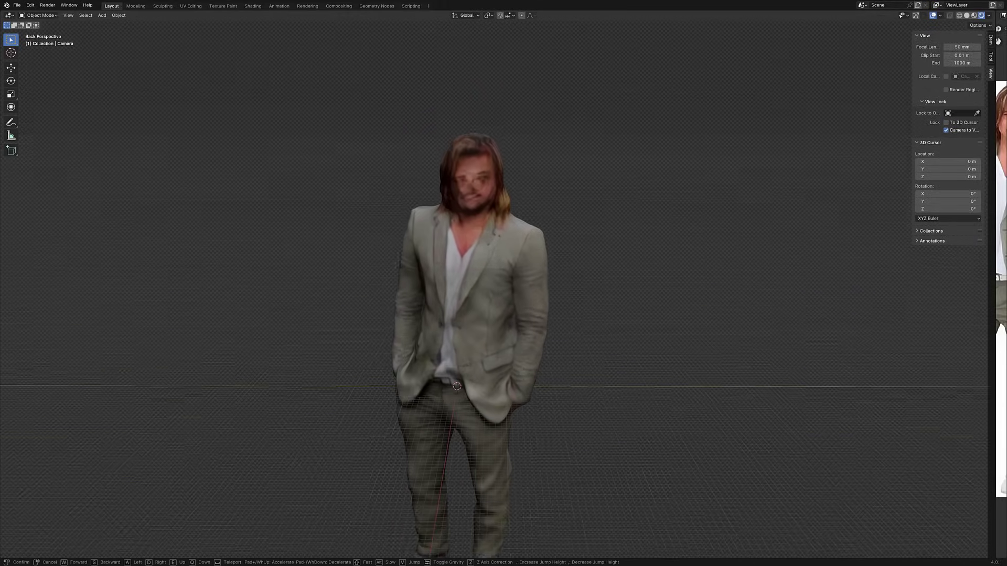
key(w)
key(s)
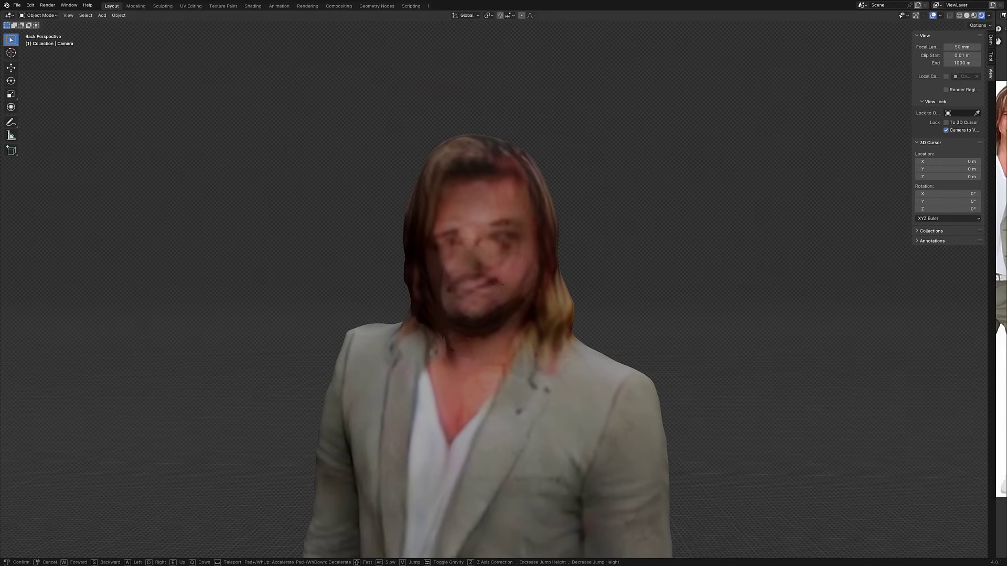
key(s)
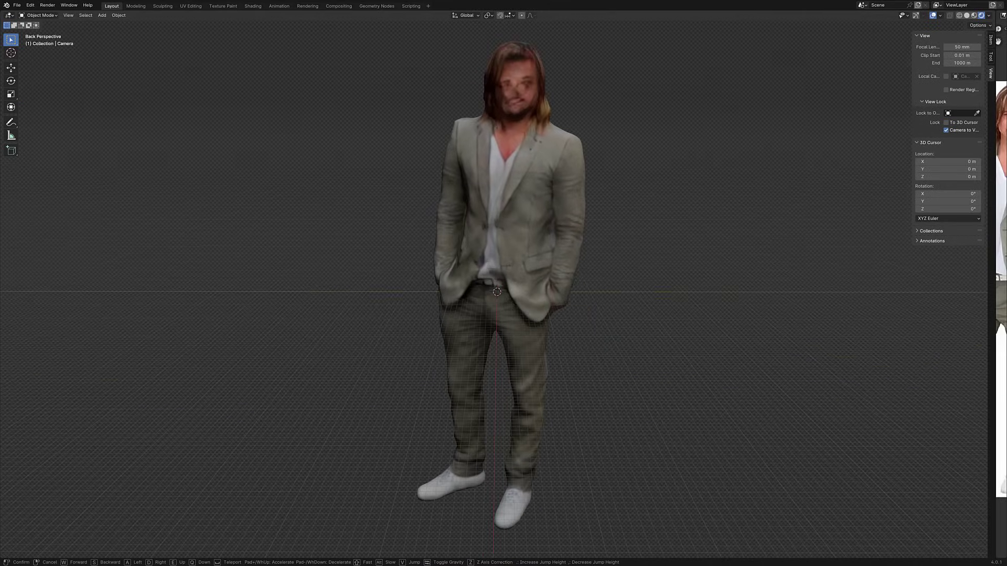
key(Return)
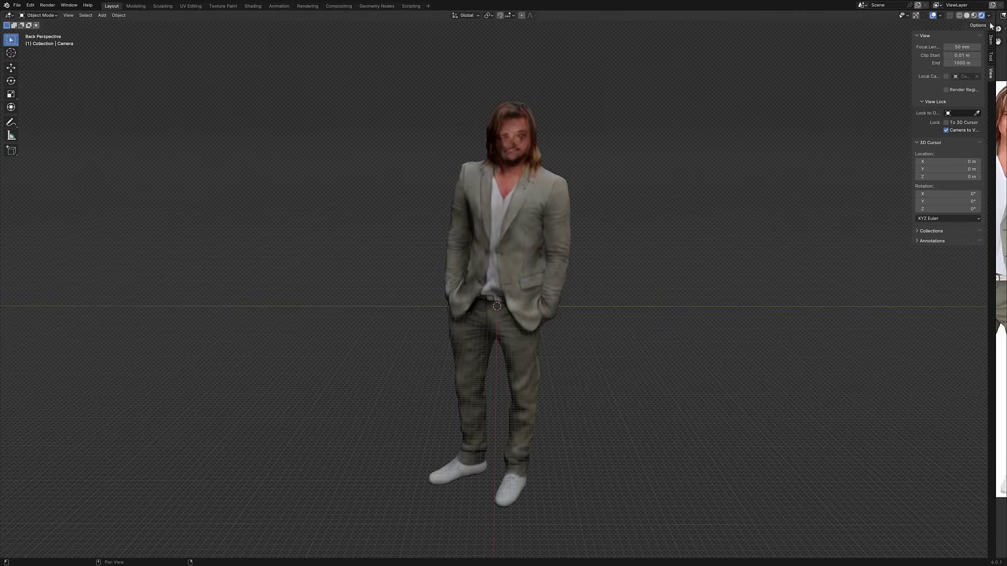
drag(993, 27, 633, 42)
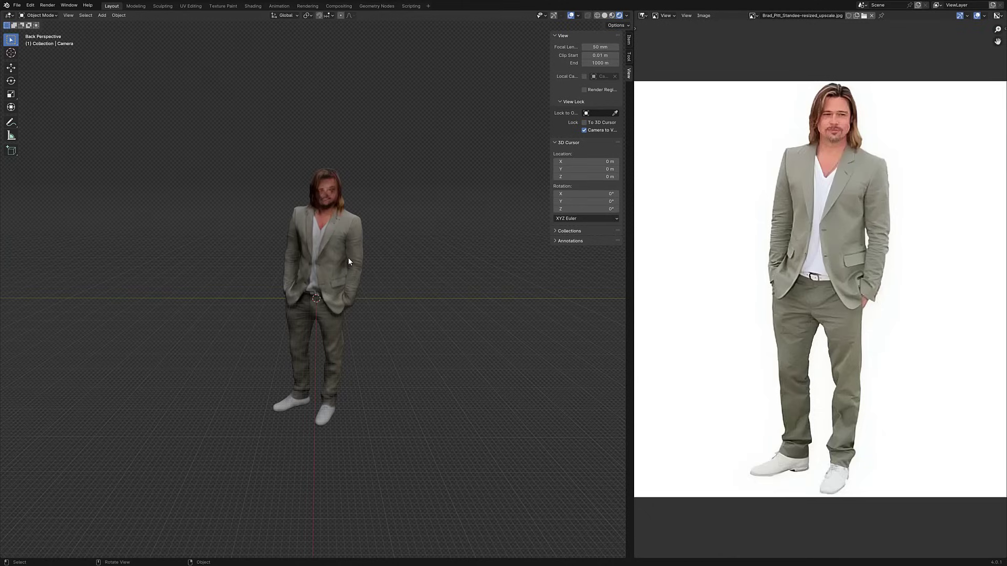
drag(631, 13, 649, 49)
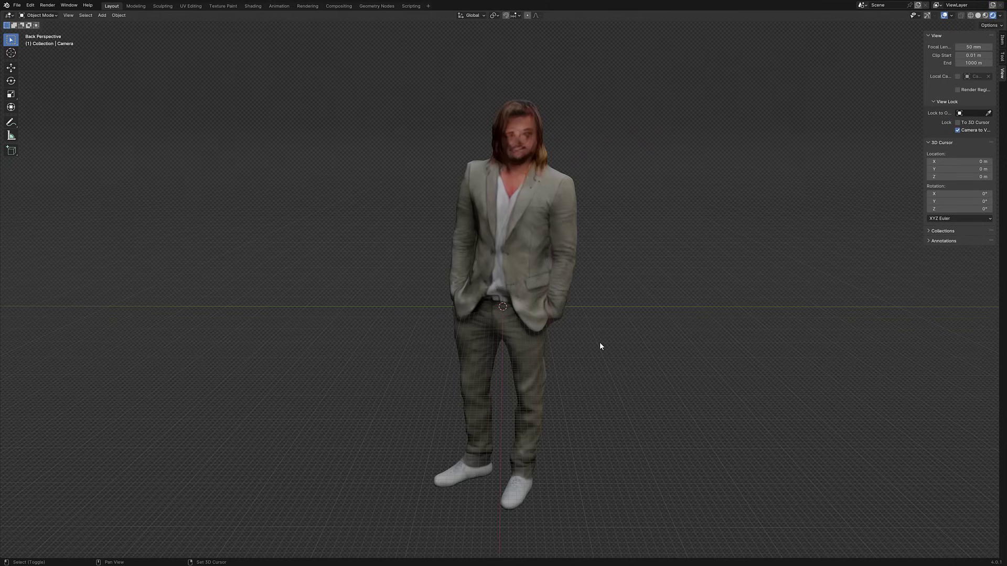
Examine the suited man model from behind, including the back of the jacket, the hair and the shoulders
key(shift+grave)
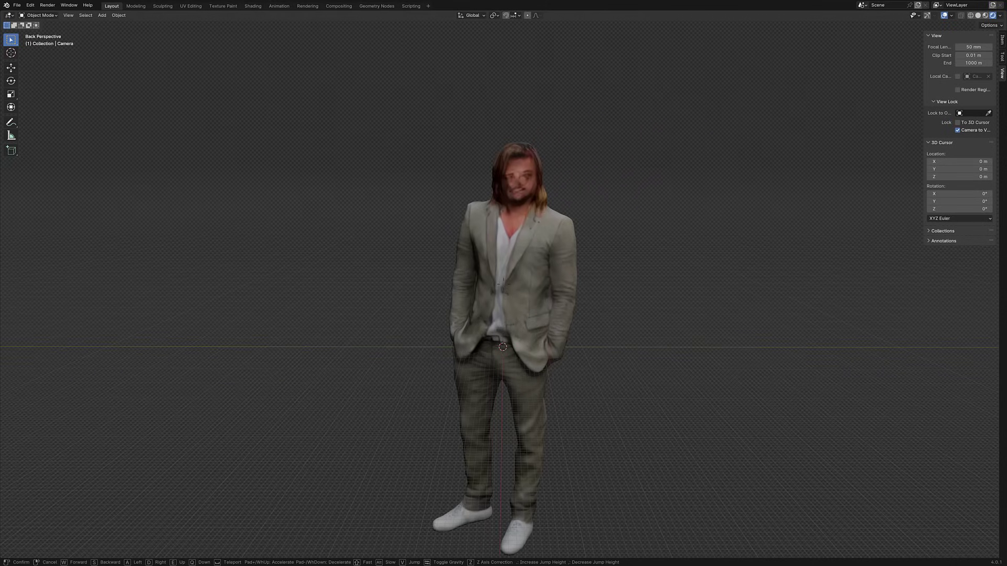
key(a)
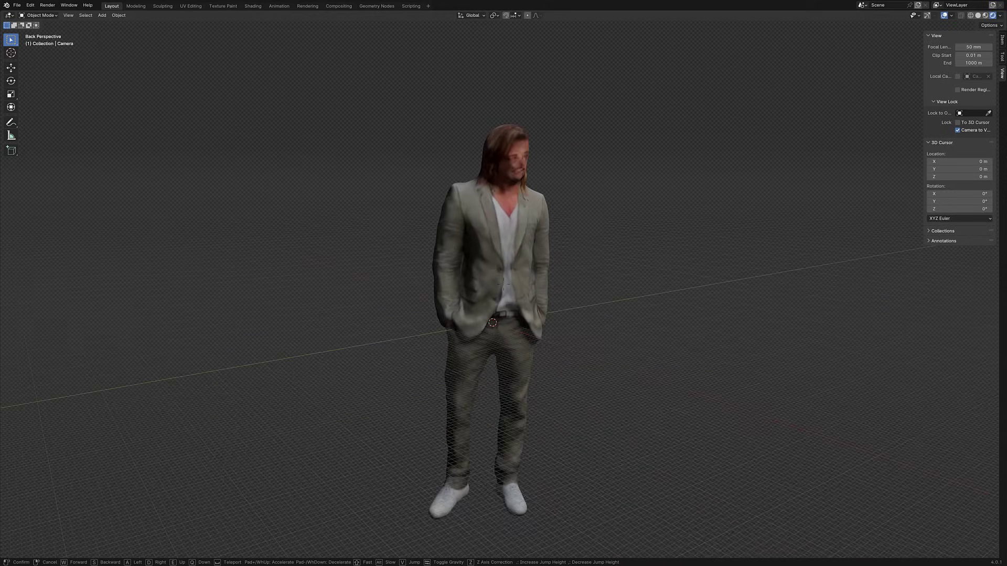
key(a)
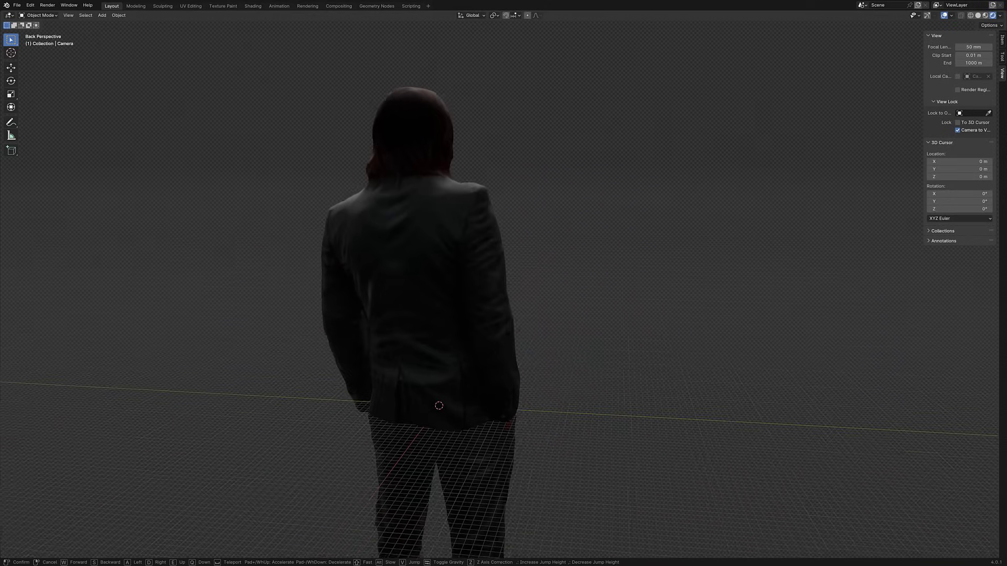
key(a)
click(118, 350)
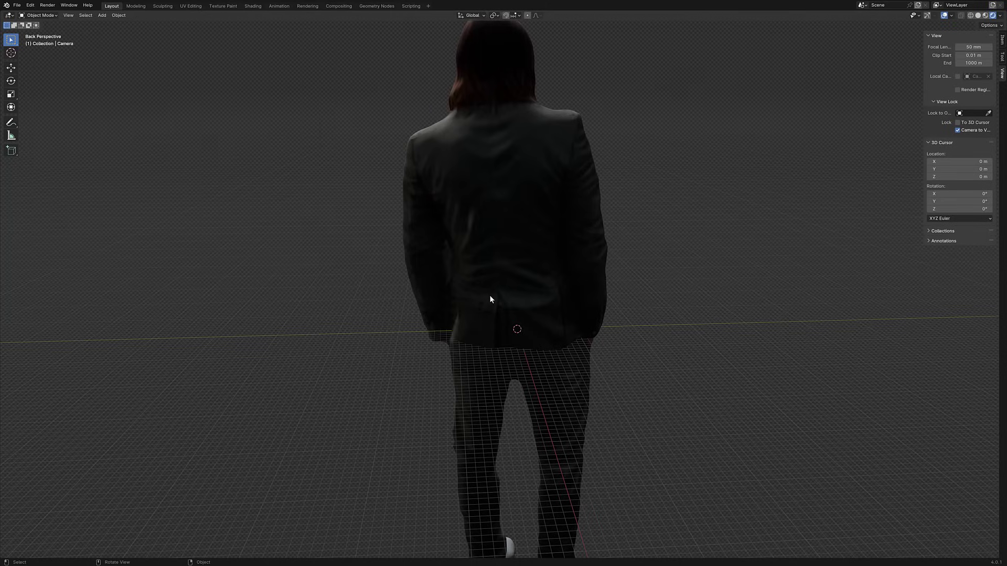
key(shift+grave)
key(s)
key(w)
key(q)
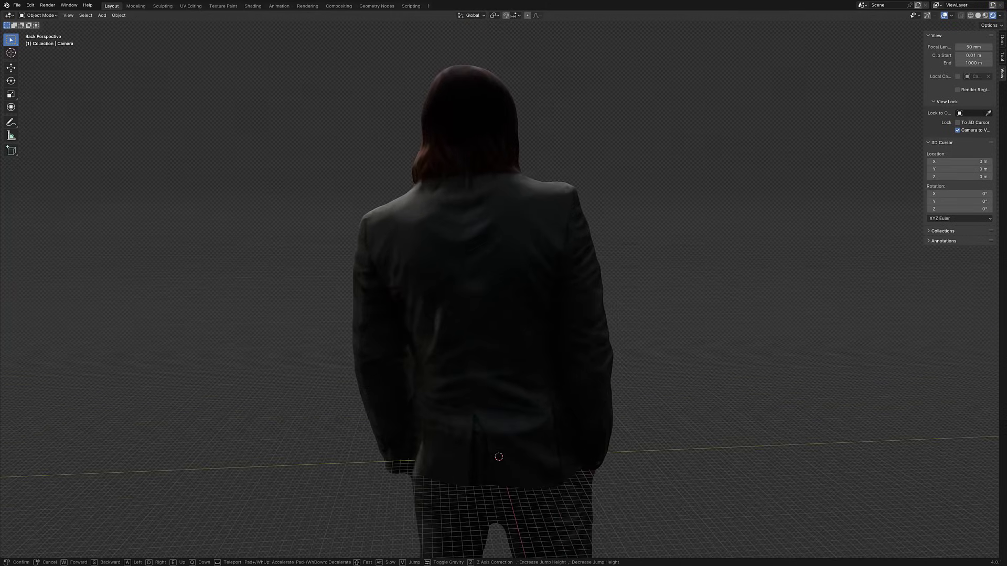
key(e)
key(w)
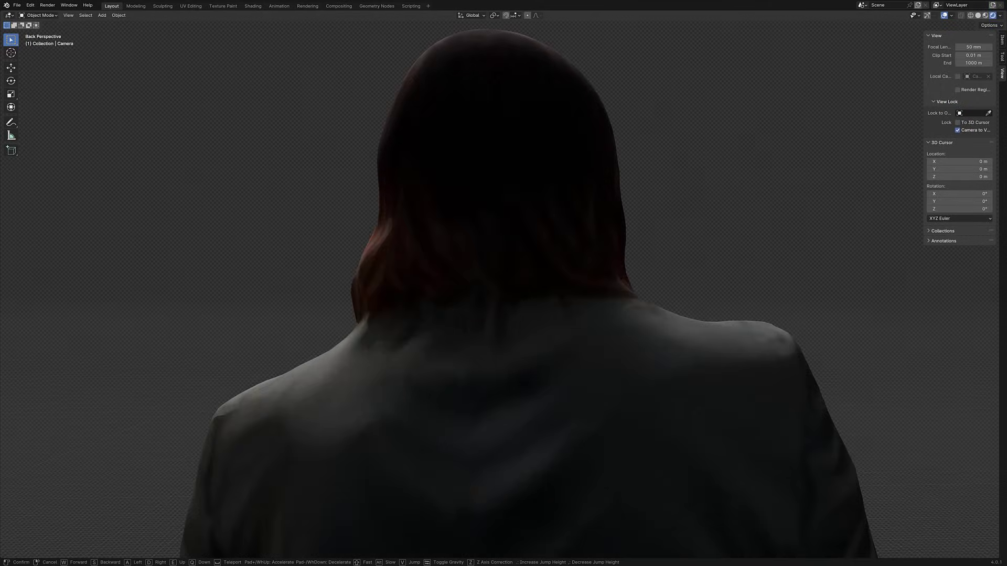
key(a)
key(d)
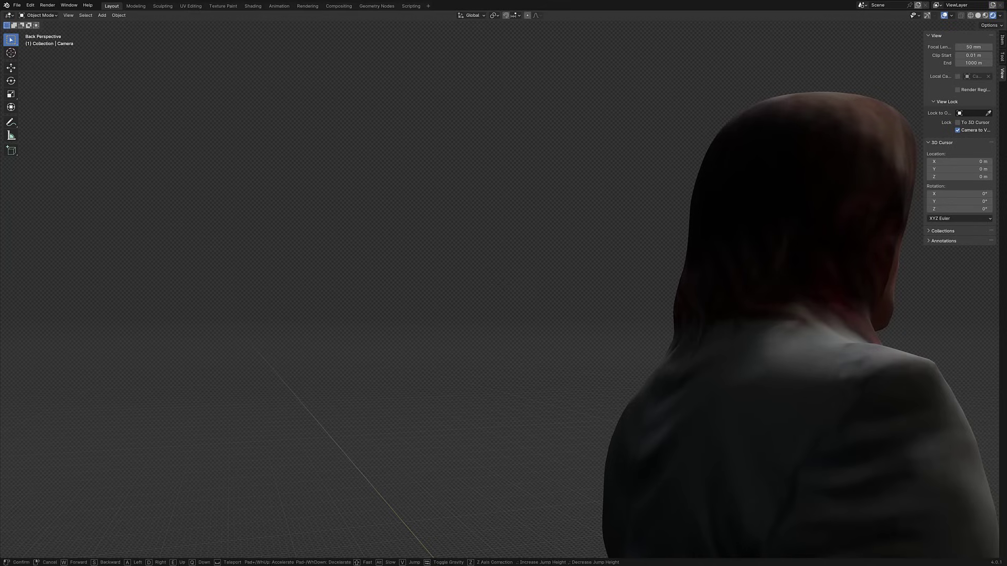
click(663, 321)
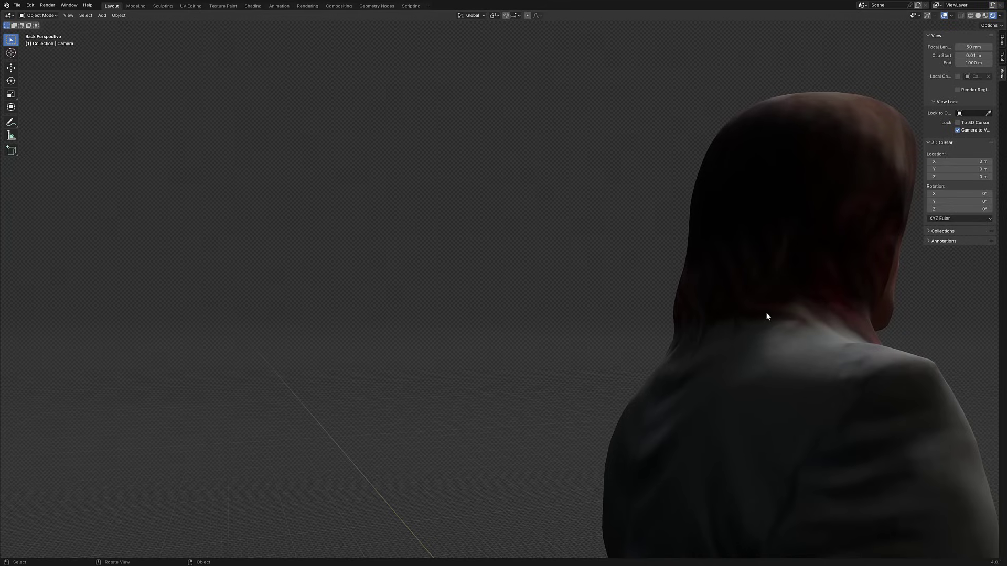
Inspect the suited man's lower back, legs and side profile, ending on a full-figure front view
key(shift+grave)
key(s)
key(w)
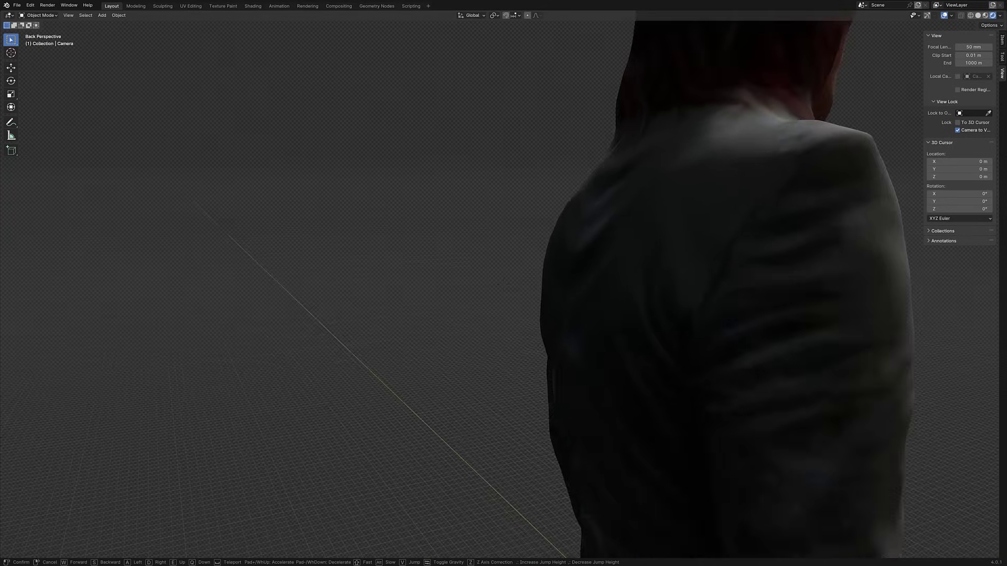
key(s)
key(s)
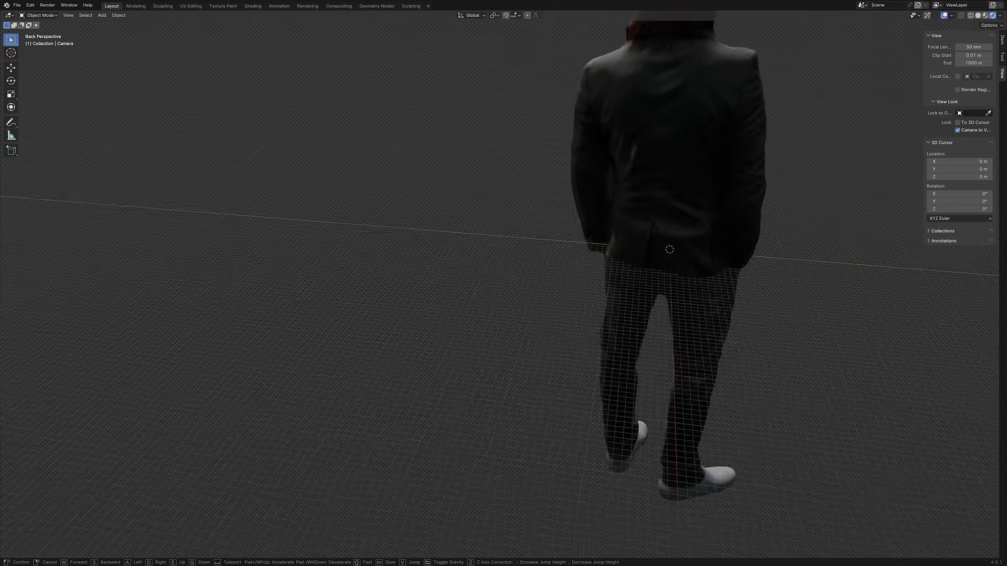
key(w)
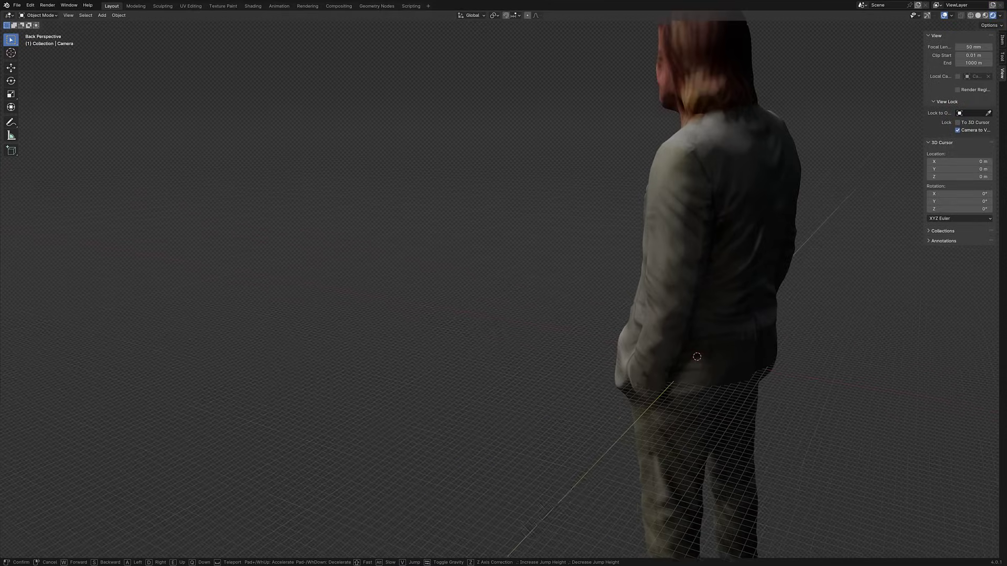
key(s)
click(198, 333)
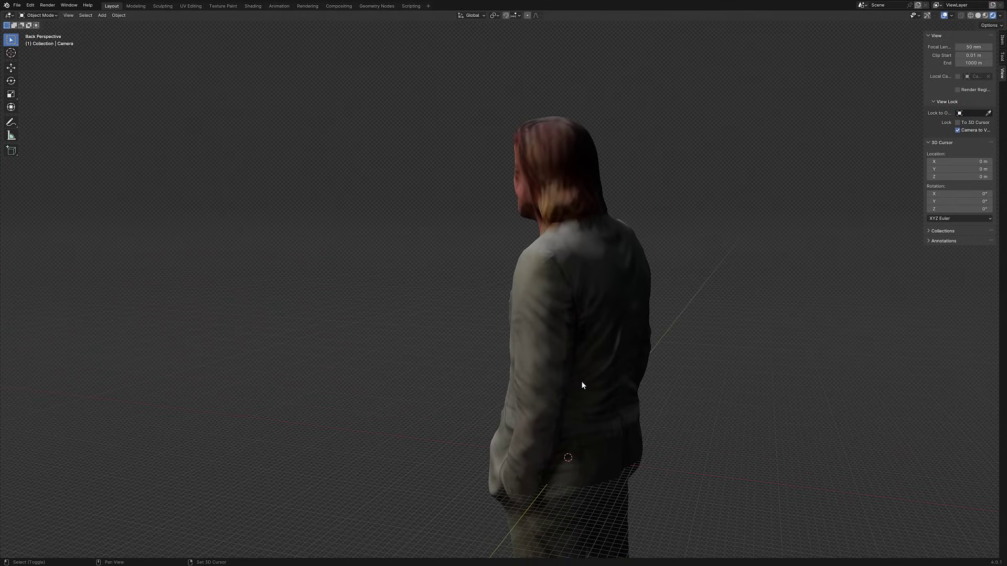
key(shift+grave)
key(a)
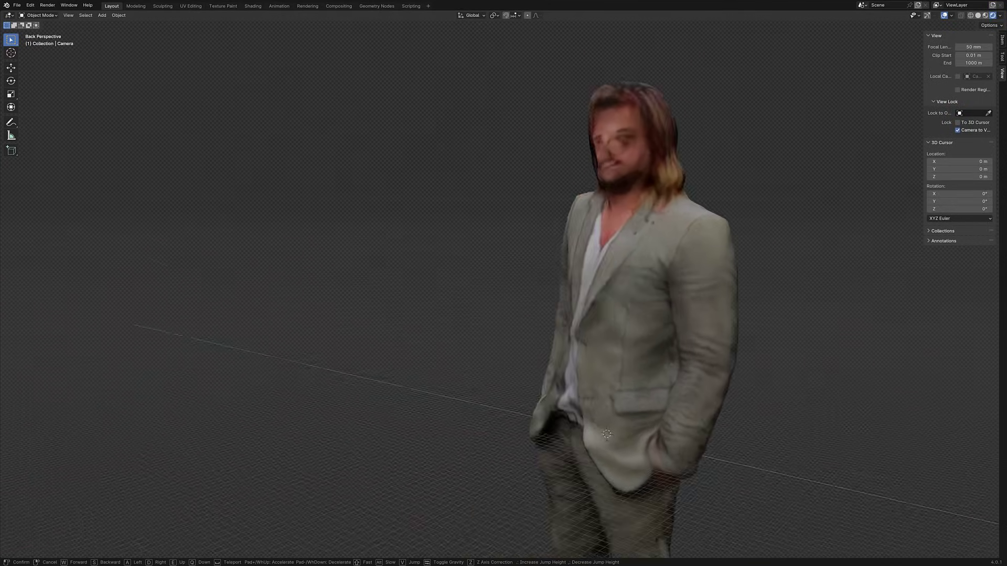
key(s)
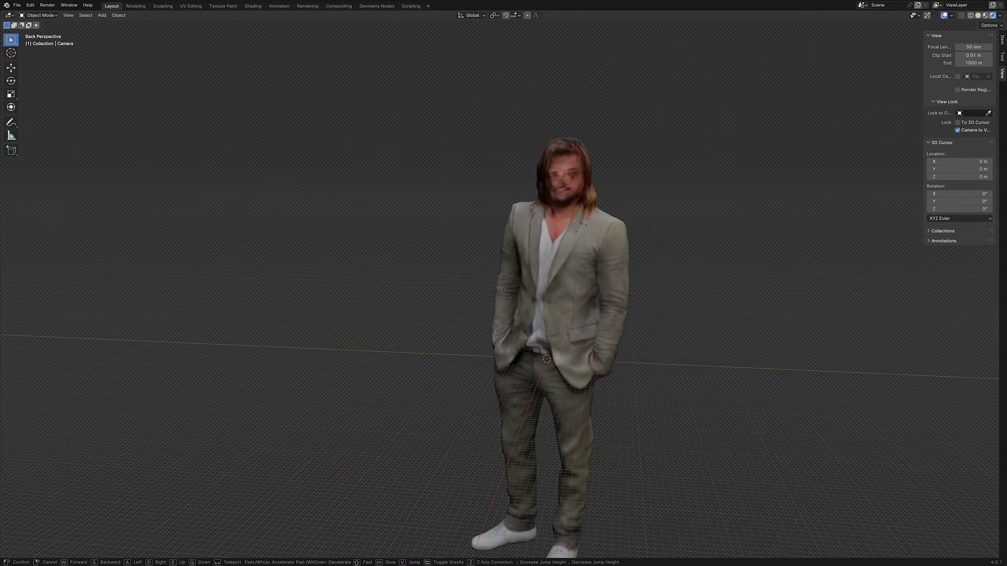
key(s)
key(d)
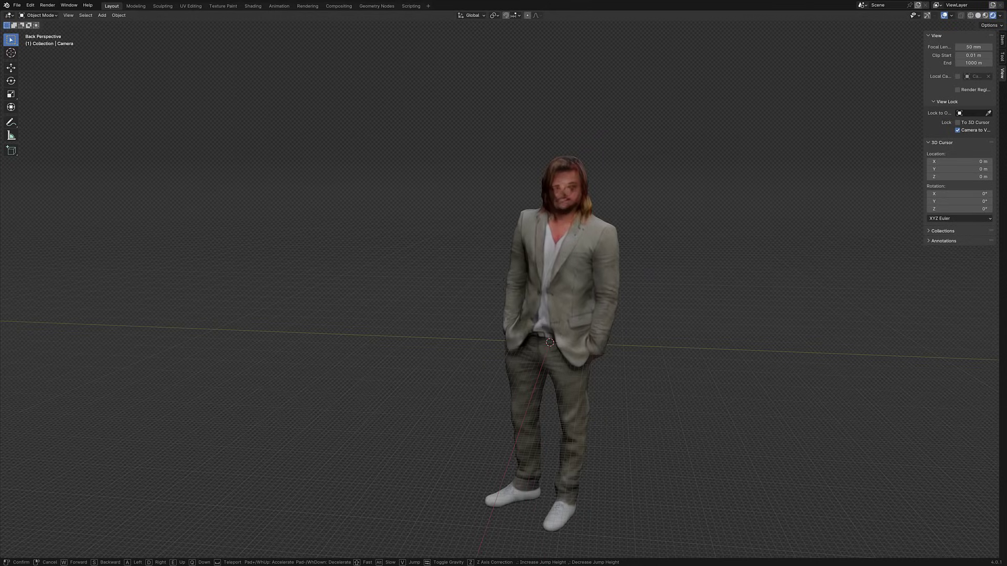
click(759, 388)
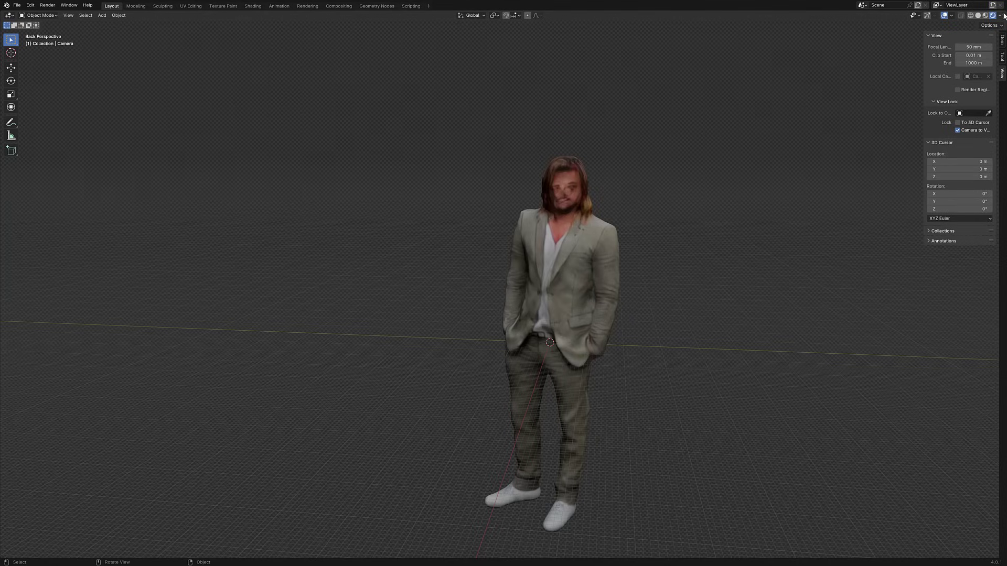
Widen the object list beside the viewport and unhide geometry_0.002, geometry_0.001 and geometry_0
drag(1002, 16, 802, 15)
click(813, 14)
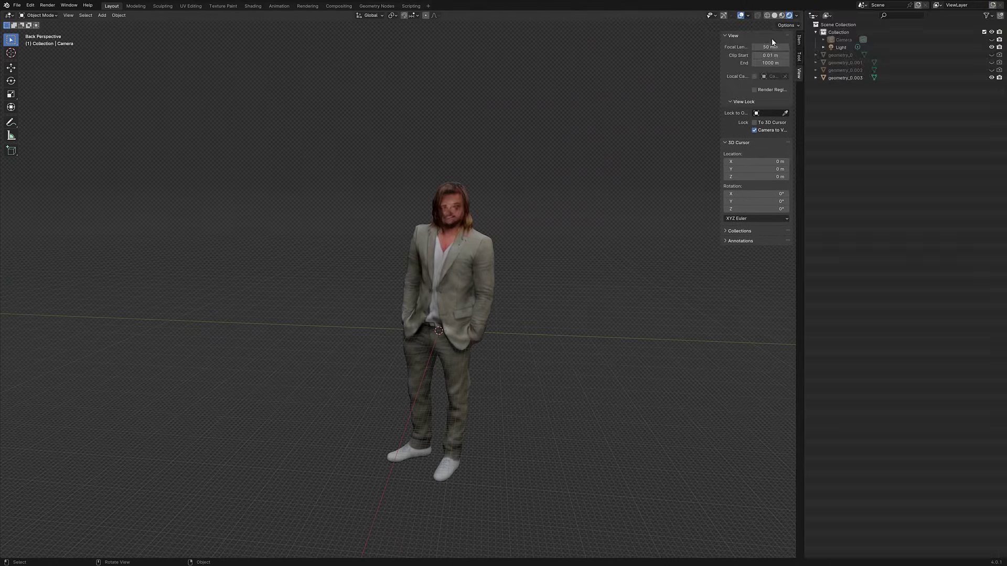
click(777, 36)
click(991, 70)
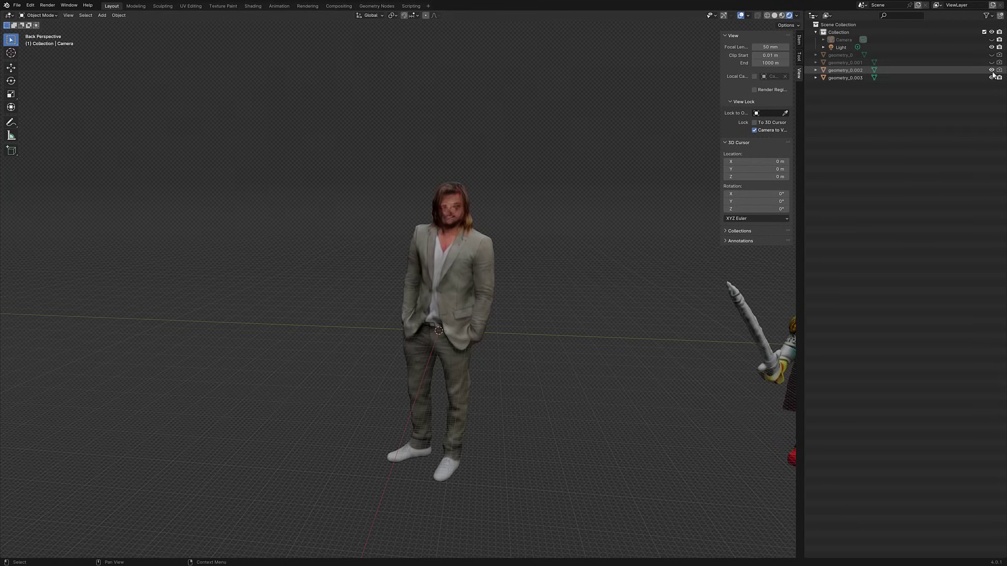
click(991, 62)
click(991, 55)
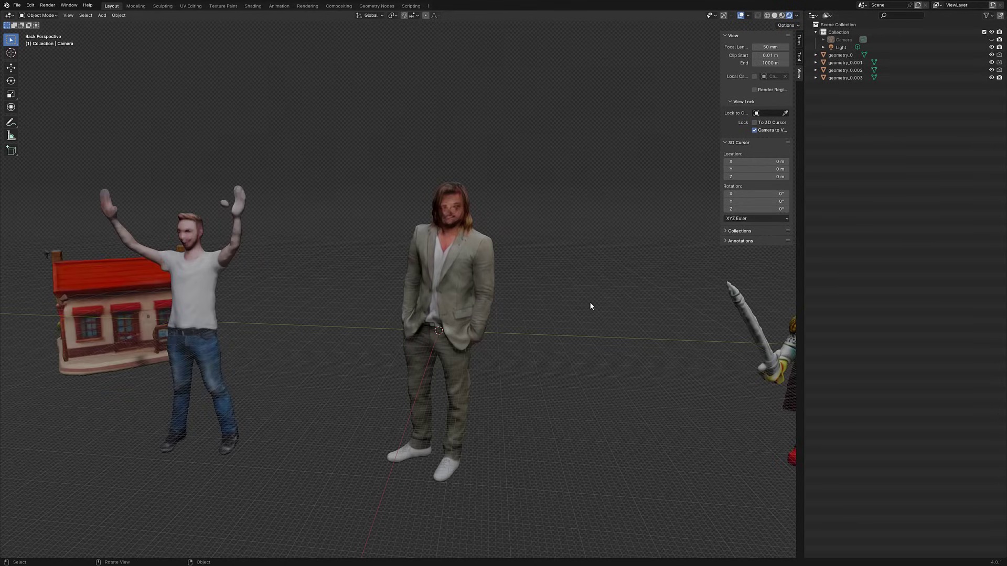
Examine the man with raised arms in a white T-shirt from the front, beside the red-roofed house
key(shift+grave)
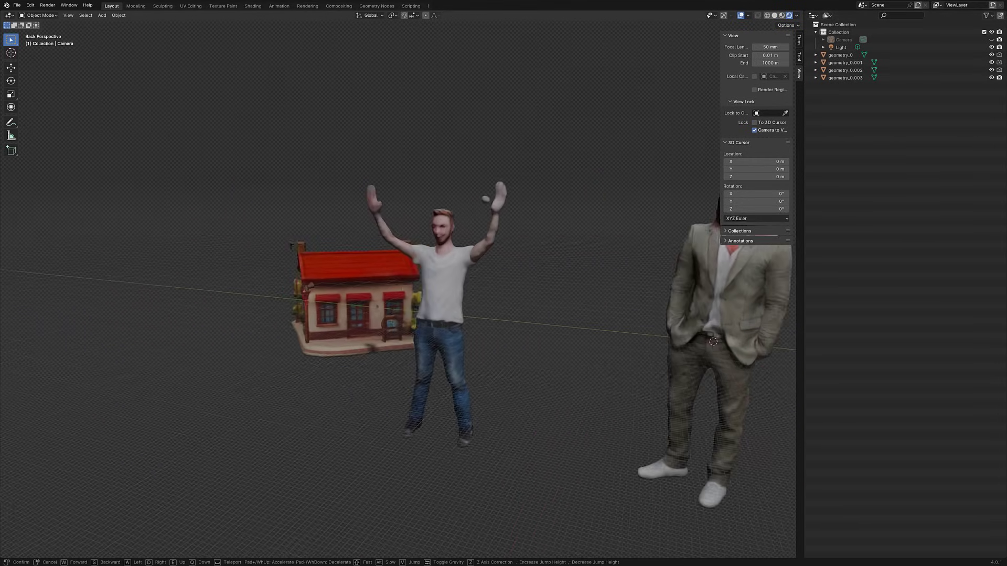
key(a)
key(w)
key(s)
key(w)
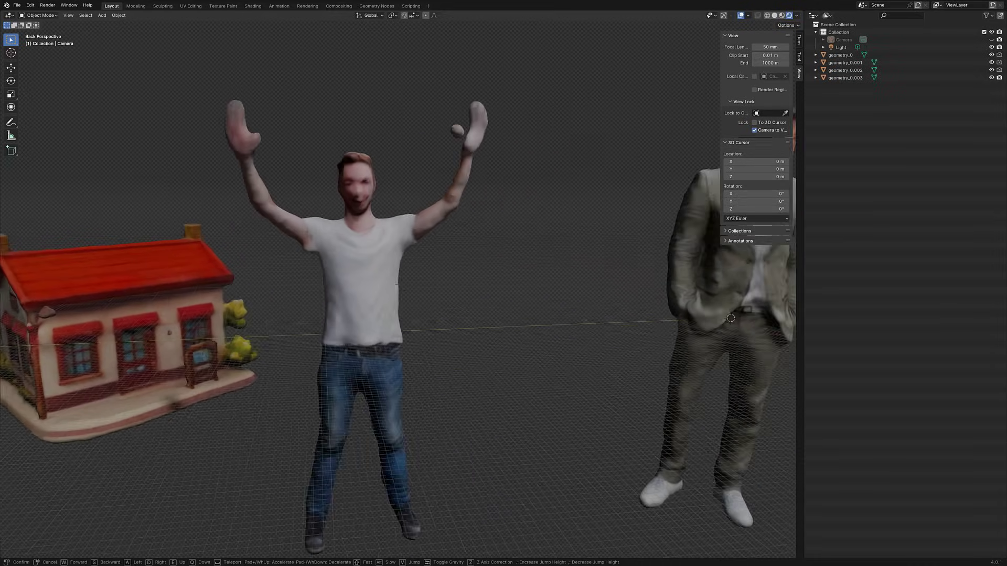
key(s)
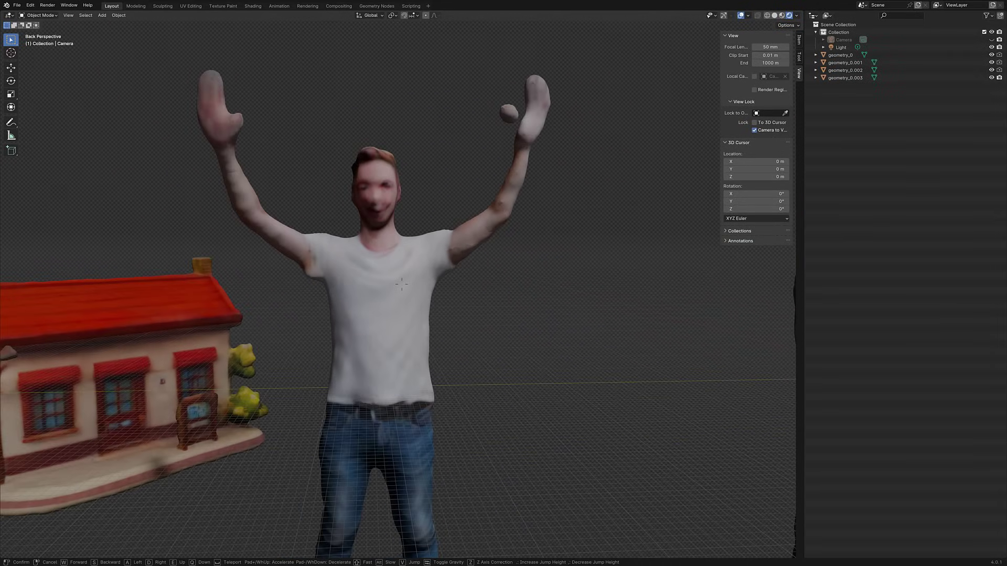
key(s)
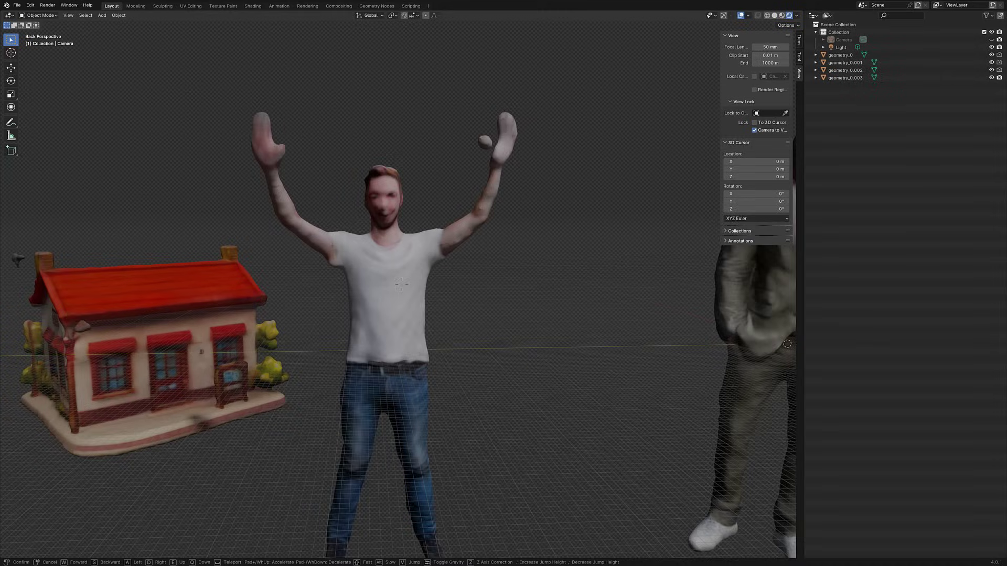
Inspect the raised hands and face of the T-shirt man up close, and view the figures in a row from the side
key(a)
key(w)
key(d)
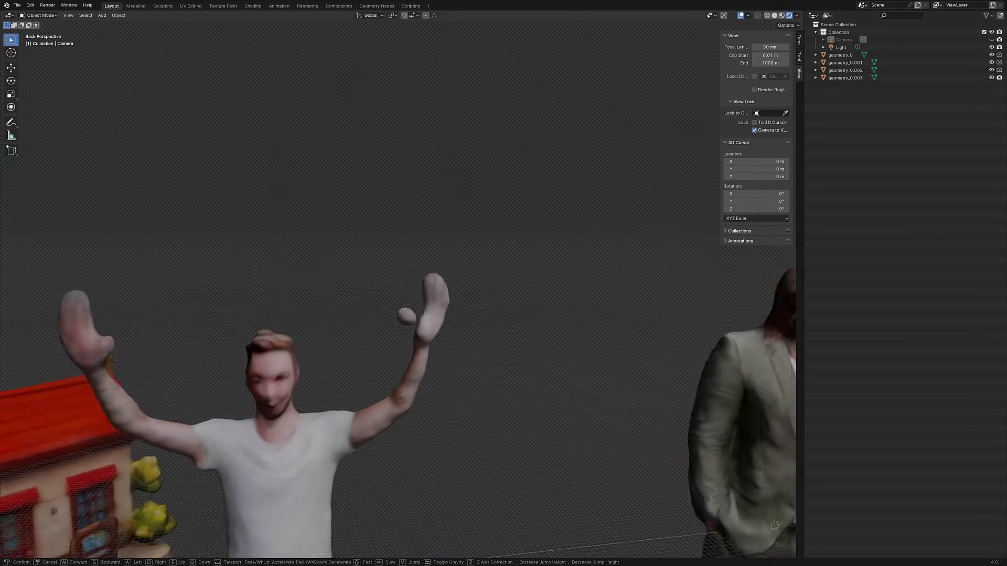
key(w)
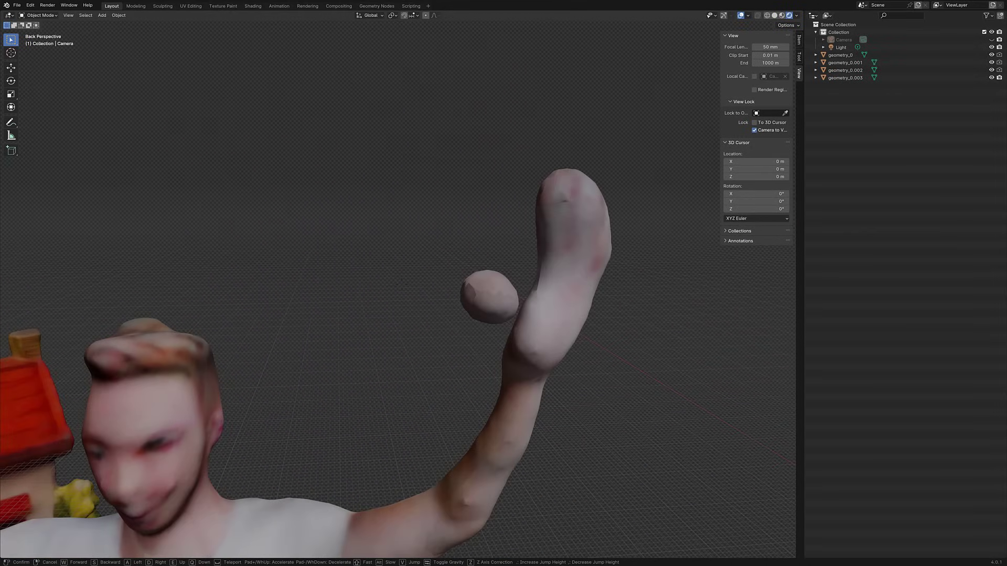
key(s)
key(a)
key(w)
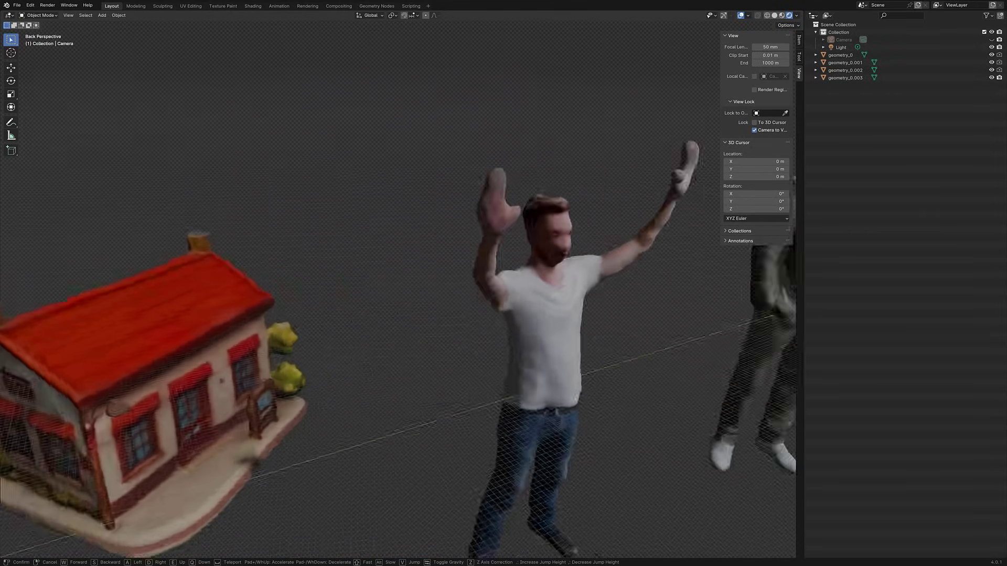
key(q)
key(s)
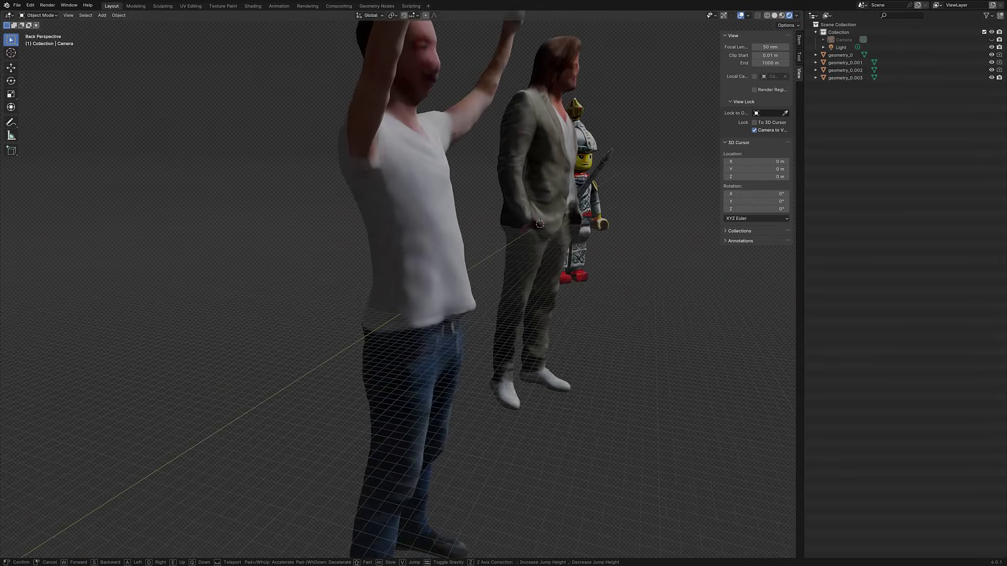
click(468, 300)
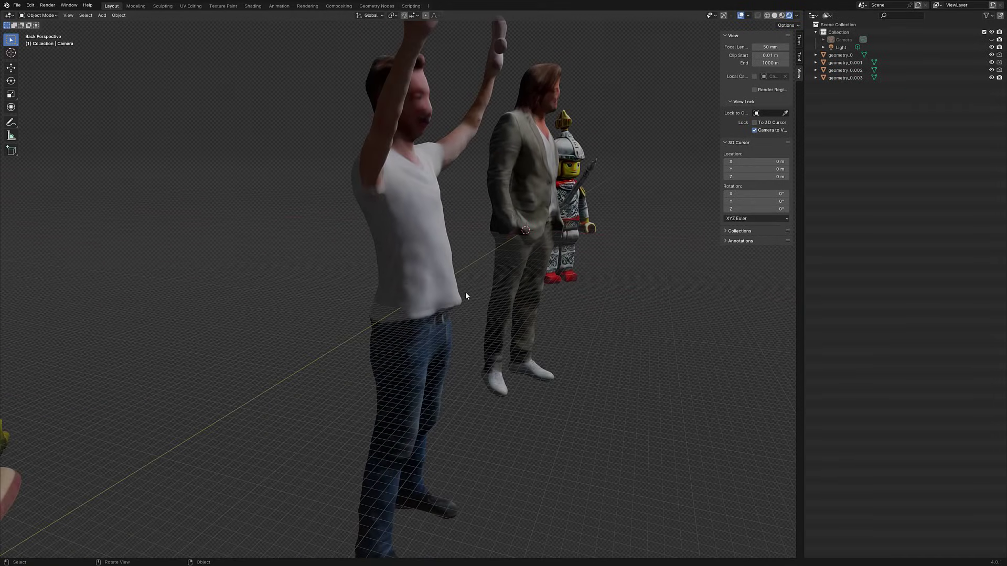
Examine the T-shirt man from both sides, in line with the suited man and the toy knight
key(shift+grave)
key(a)
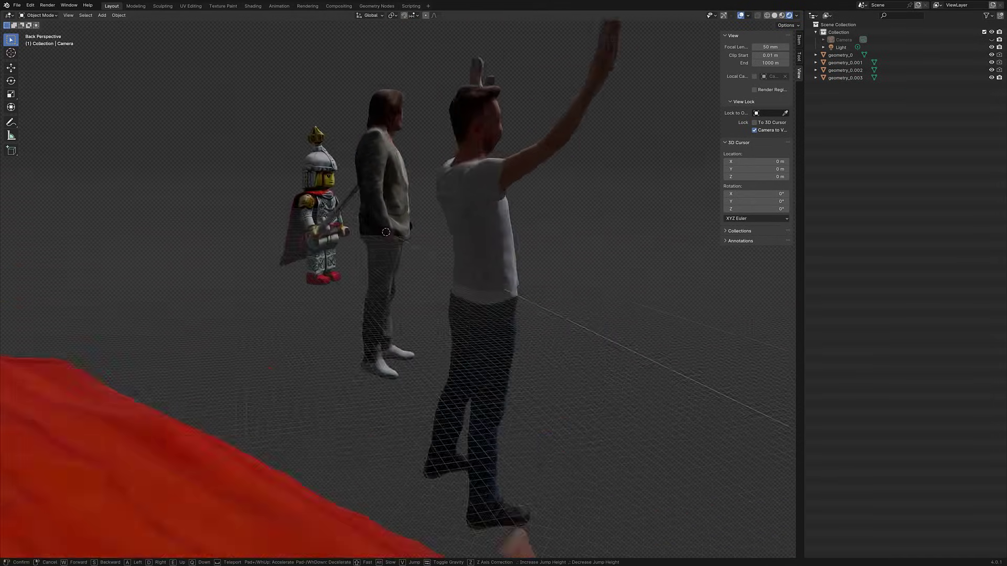
key(w)
key(d)
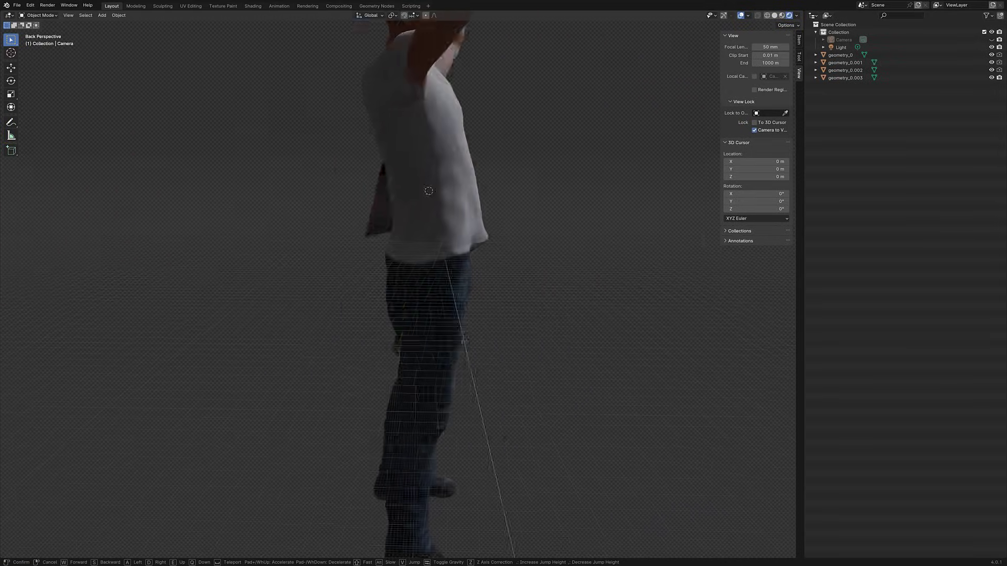
key(Return)
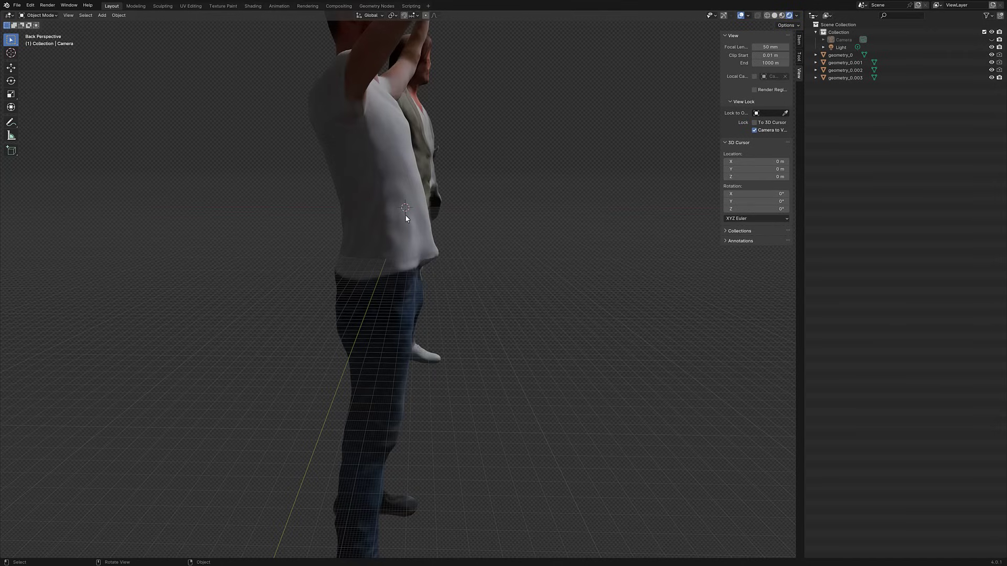
Move over to the red-roofed house and examine its front facade and corner from slightly above
key(shift+grave)
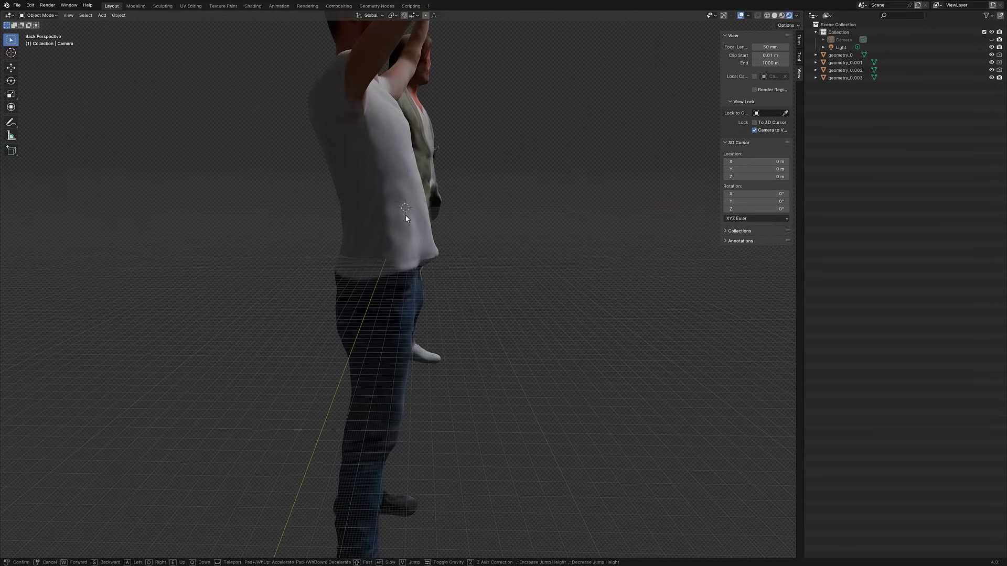
key(s)
key(w)
key(s)
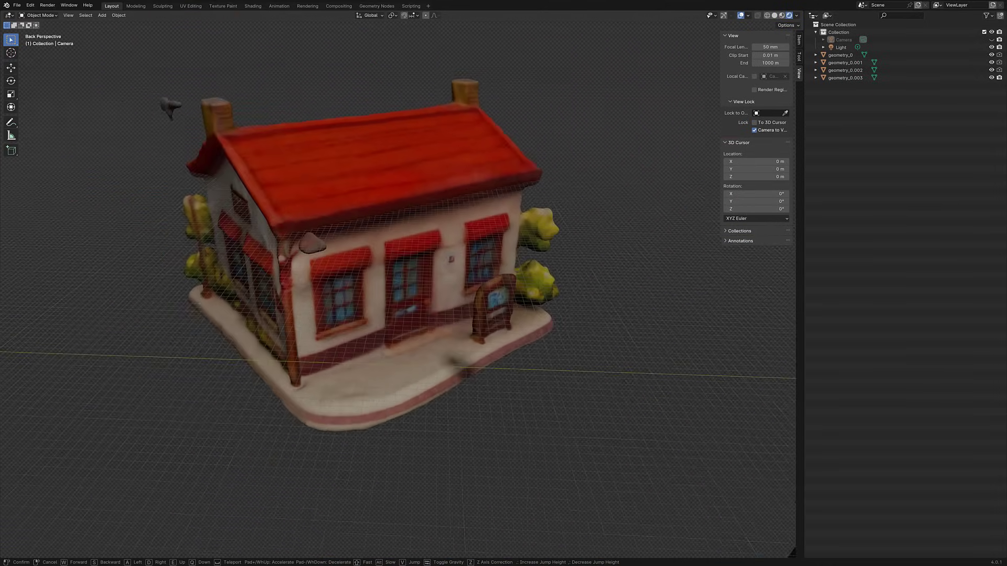
key(a)
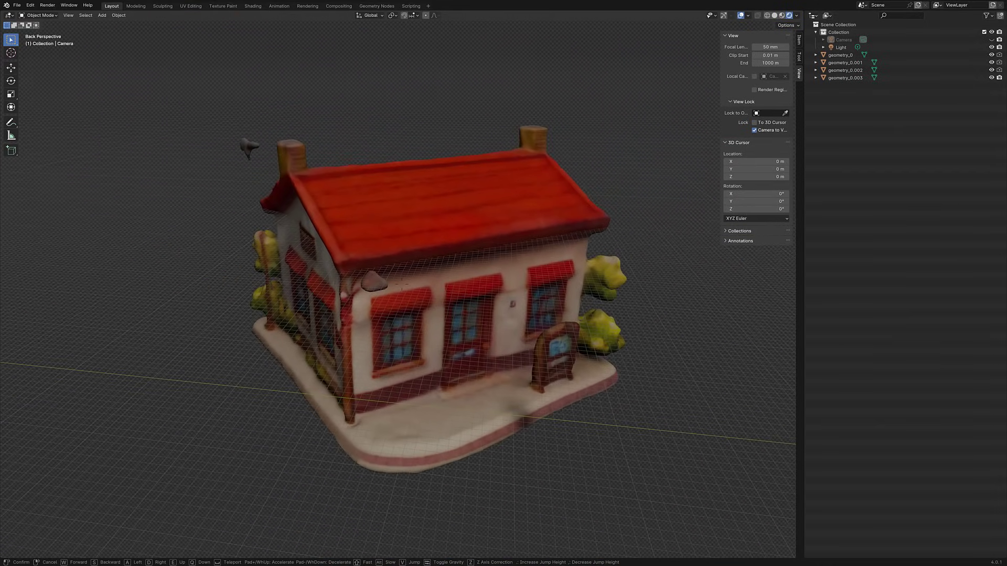
key(a)
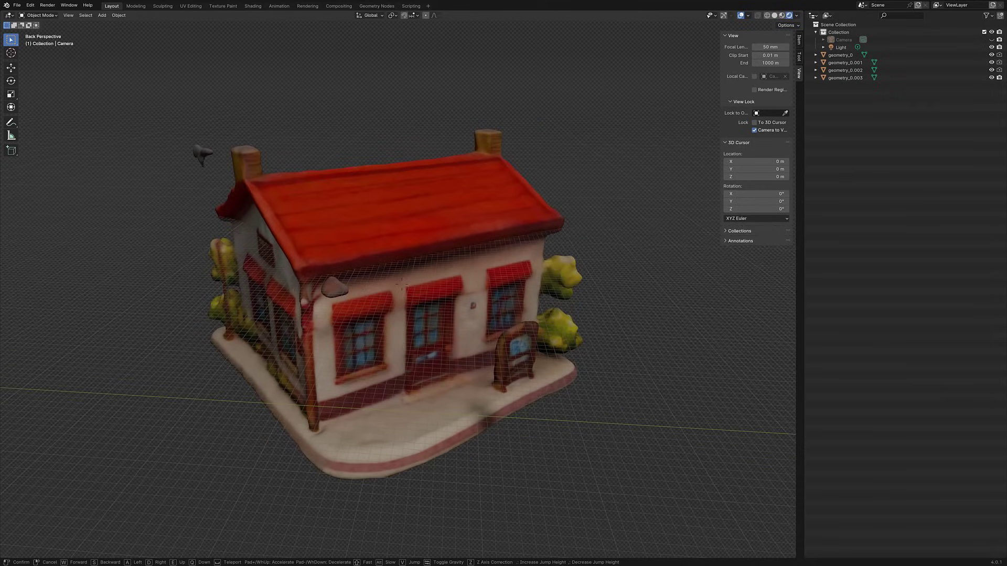
key(w)
key(s)
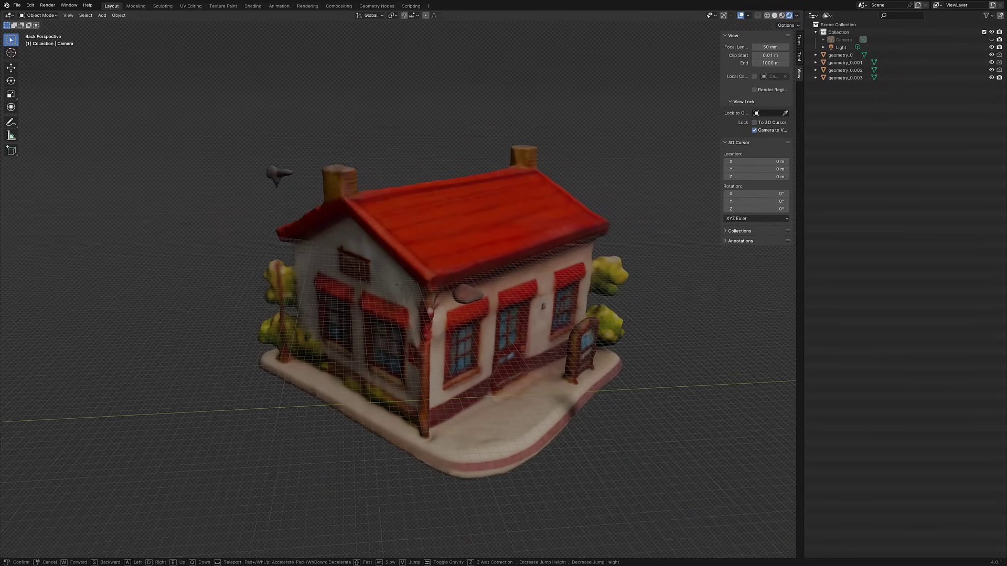
Compare the house model with its reference image 24083.jpg, and return to the 3D scene
key(Return)
key(alt+Tab)
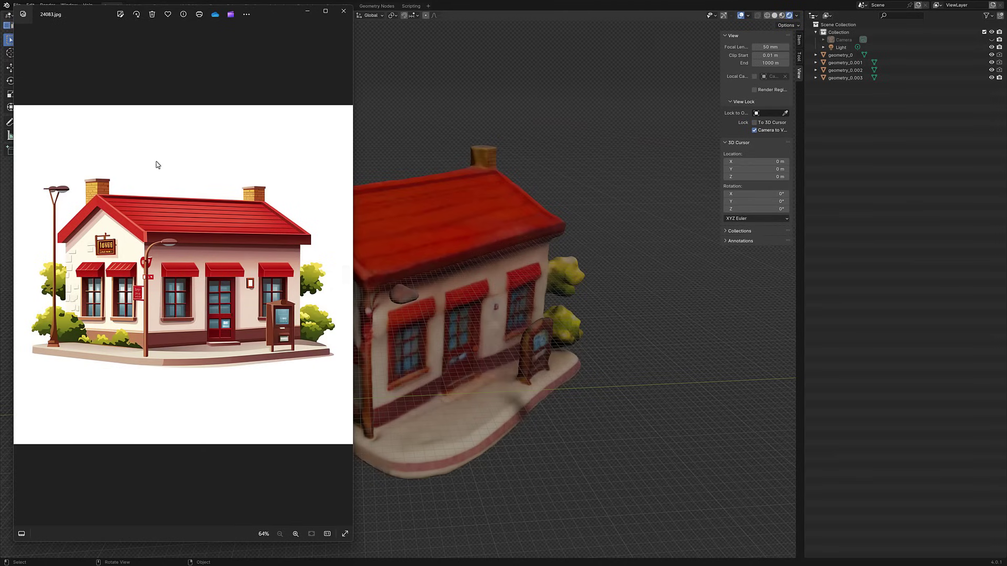
click(597, 343)
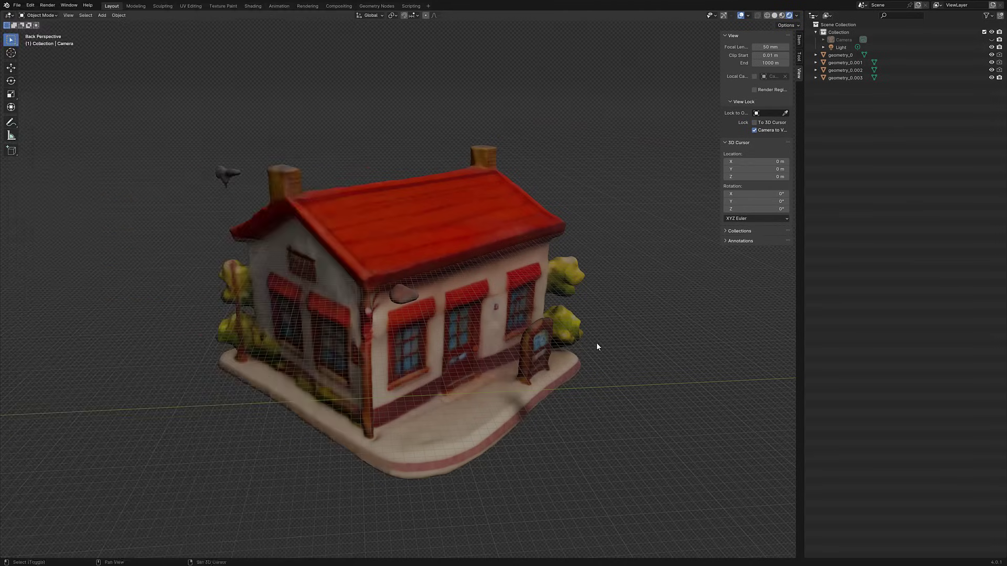
View the house from a distance together with the T-shirt man and the suited man, and approach it again
key(shift+grave)
key(w)
key(s)
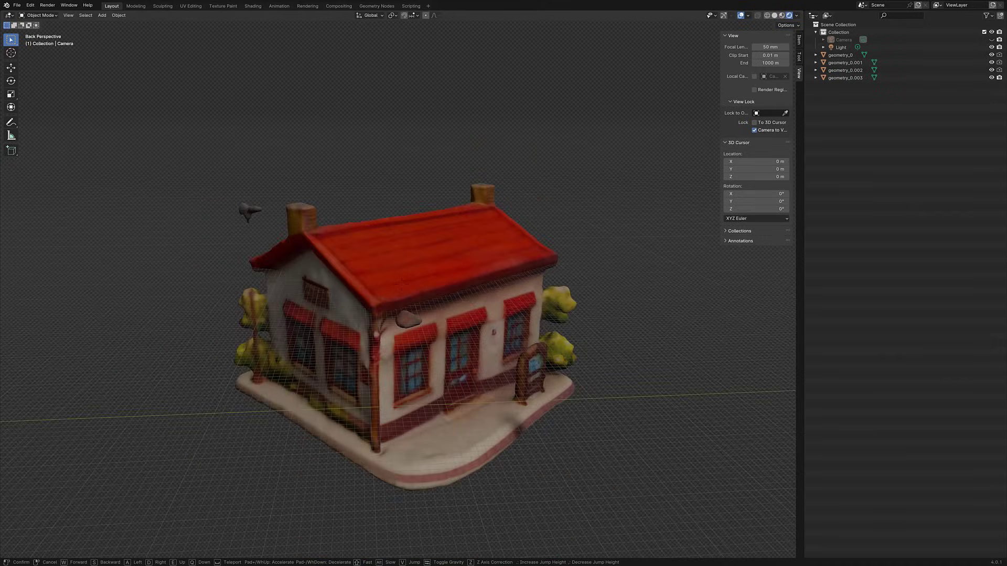
key(s)
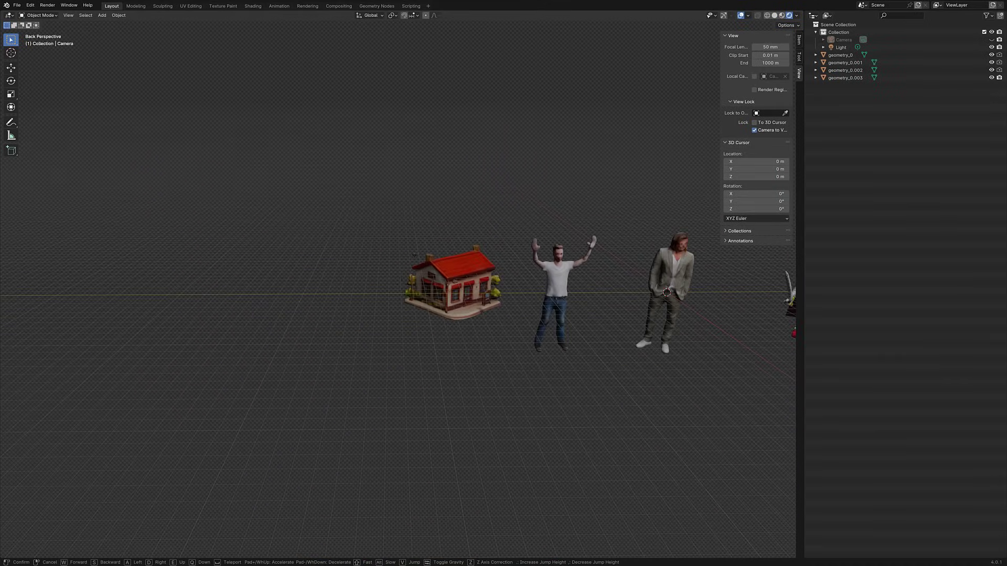
key(w)
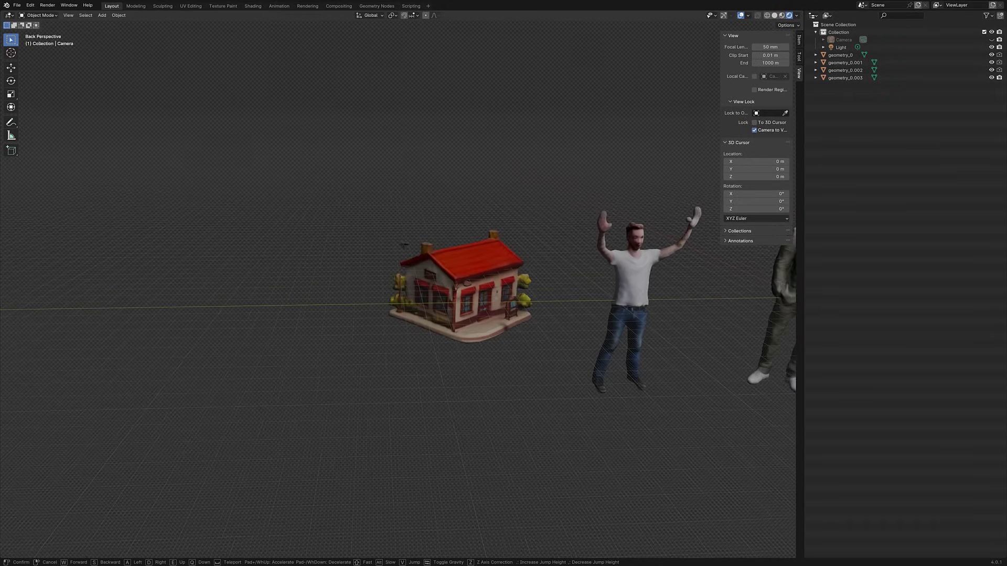
key(w)
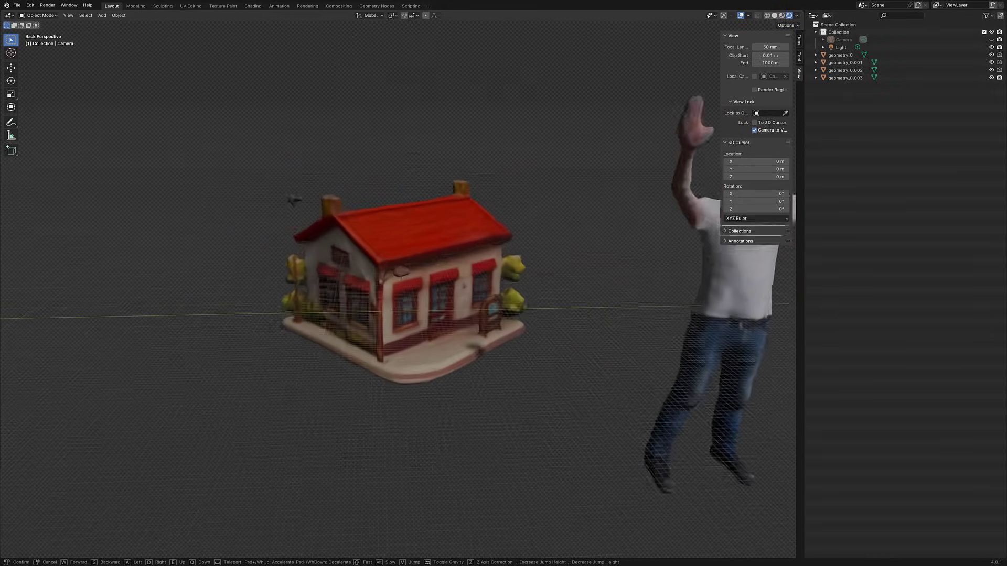
Inspect the house's front corner, gable sign, chimney and the floating lamp fragment up close
key(a)
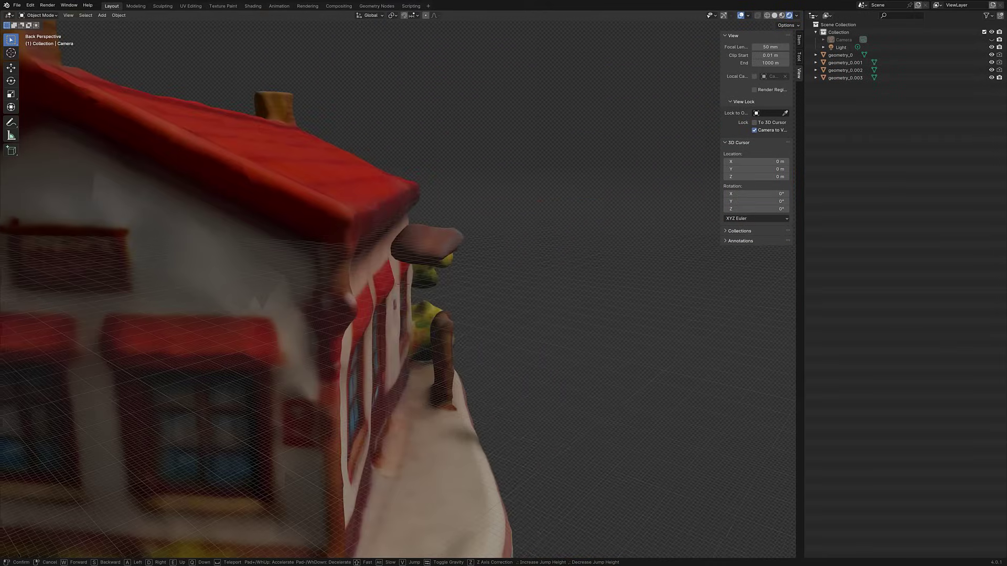
key(w)
key(s)
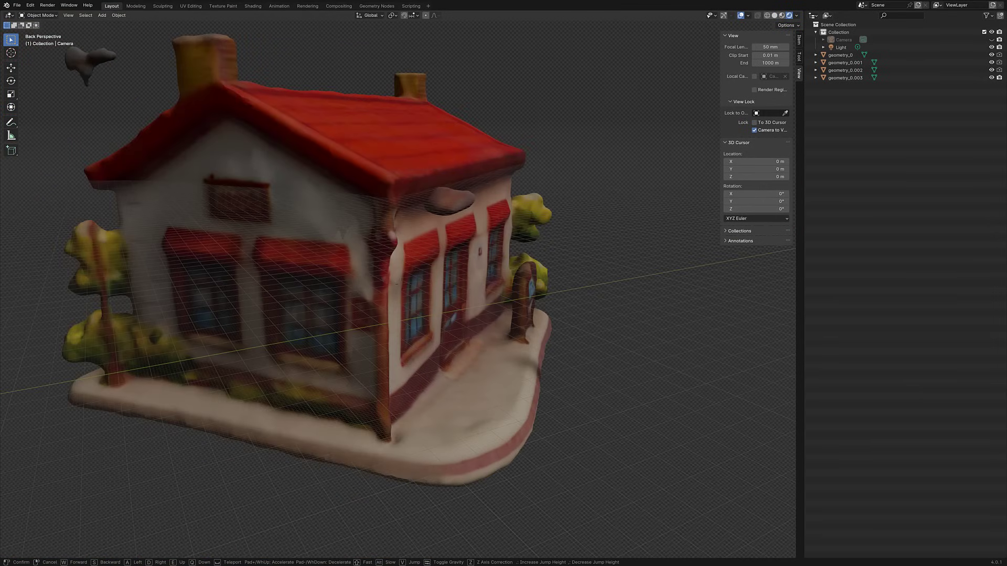
key(w)
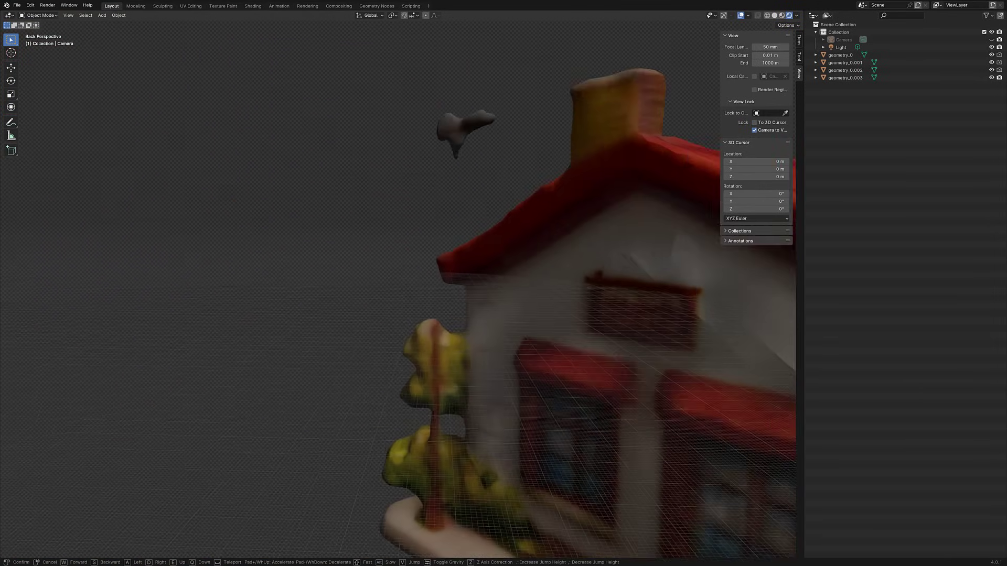
key(e)
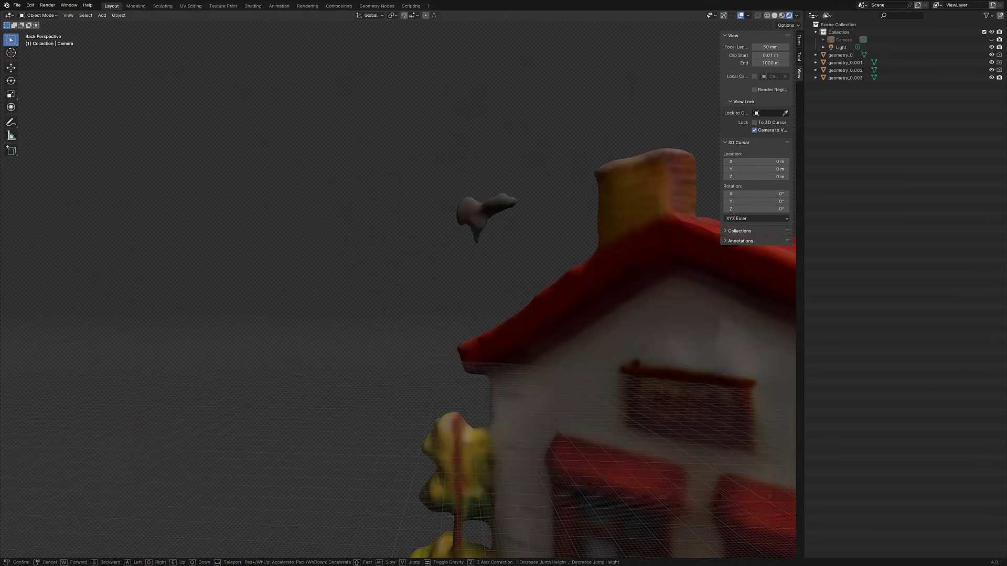
key(q)
key(e)
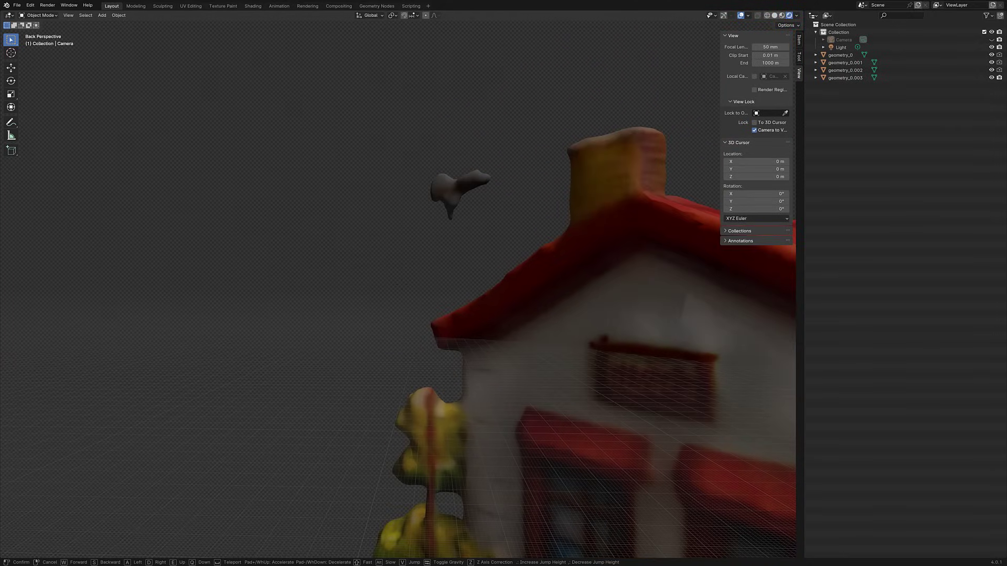
Circle behind the house and inspect its rear wall, roof and bushes
key(s)
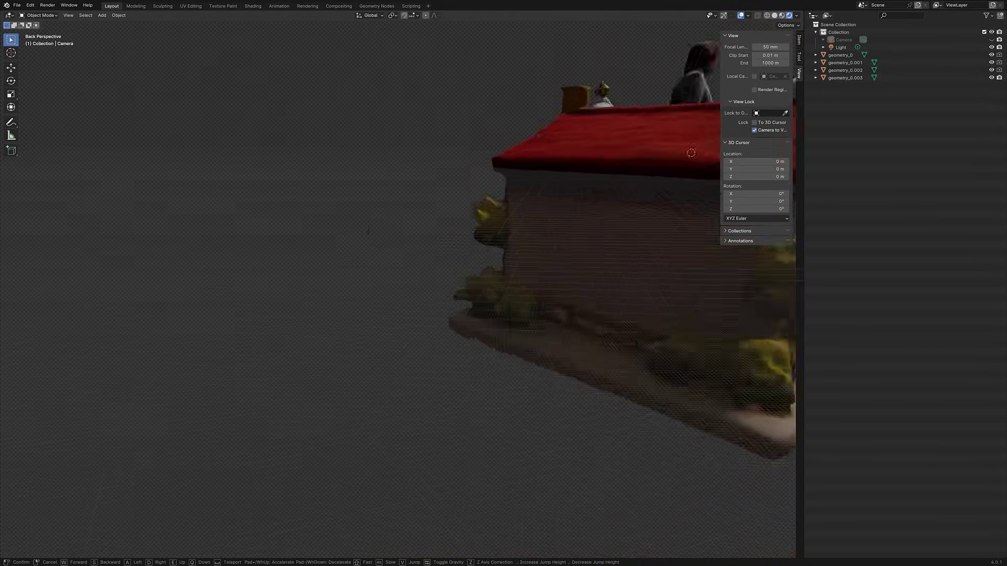
key(w)
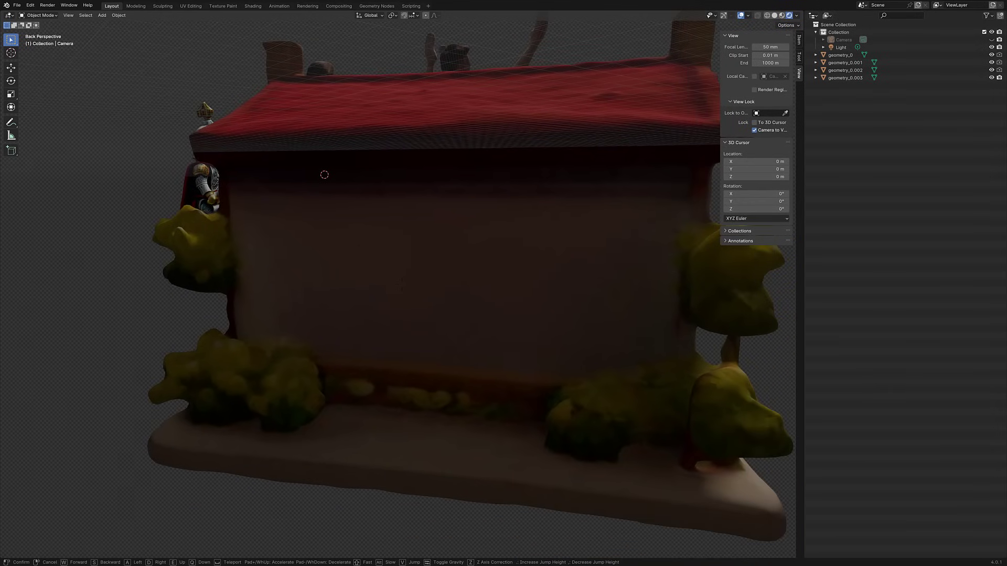
key(s)
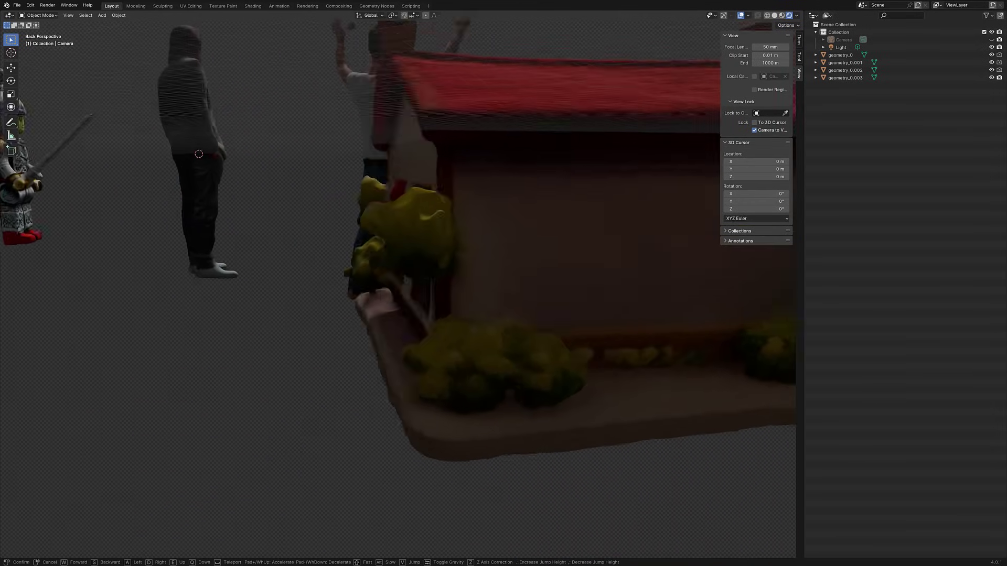
key(s)
Examine the house's far gable side with its two awning windows and trees, from a distance and up close
key(a)
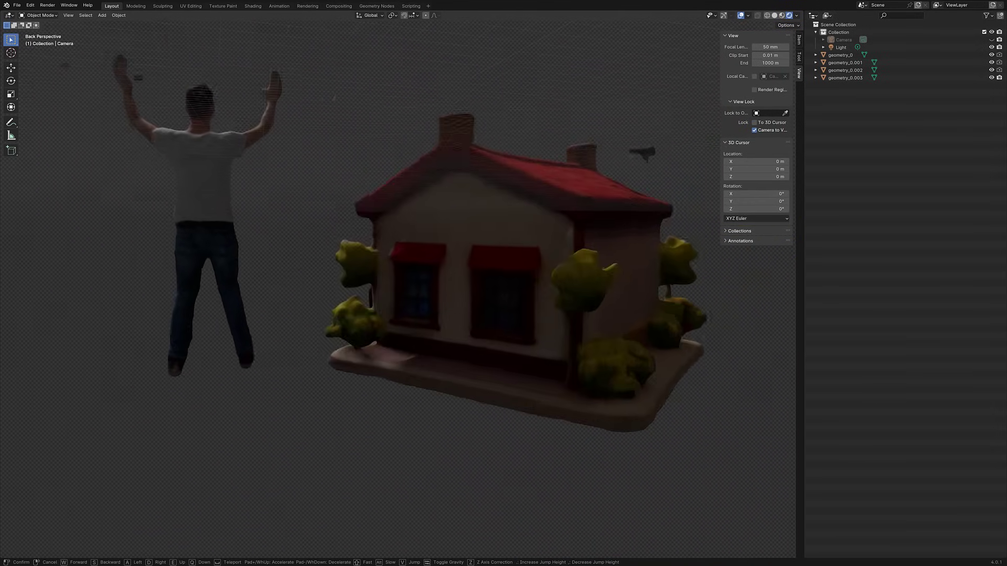
key(w)
key(s)
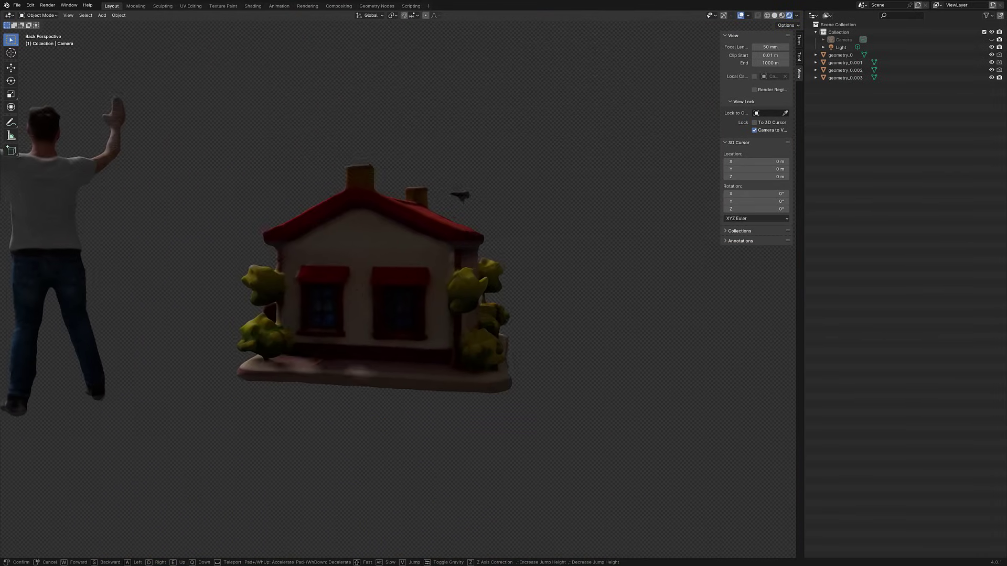
key(d)
key(d)
key(a)
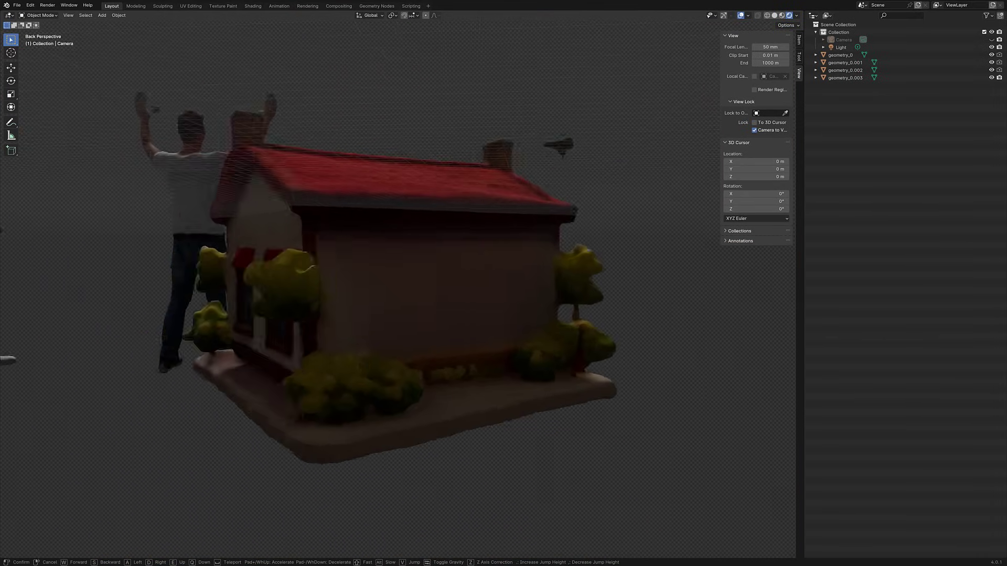
key(w)
key(s)
key(w)
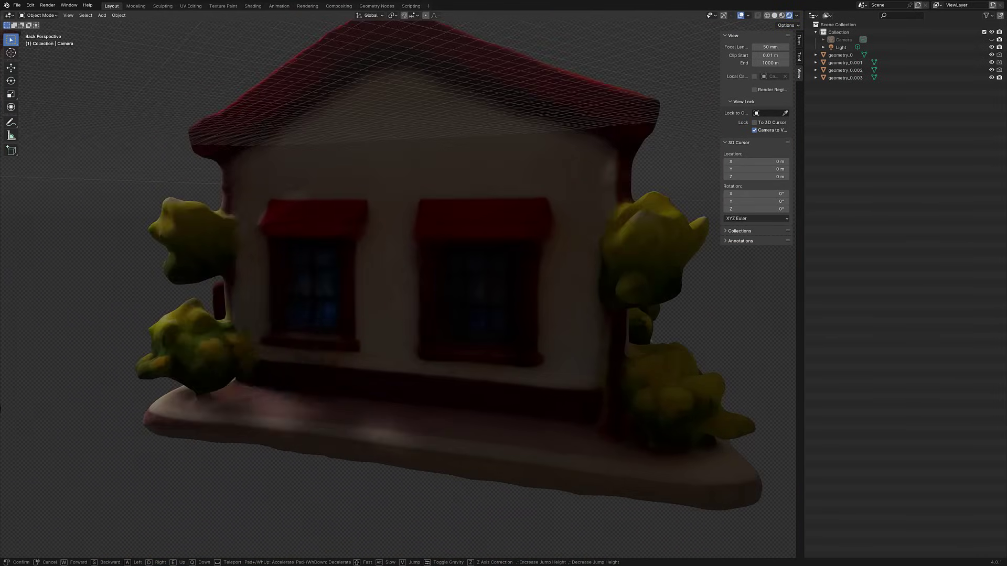
Circle back around the house to view its front corner with the door and sign, and end the walk-through
key(d)
key(w)
key(s)
key(d)
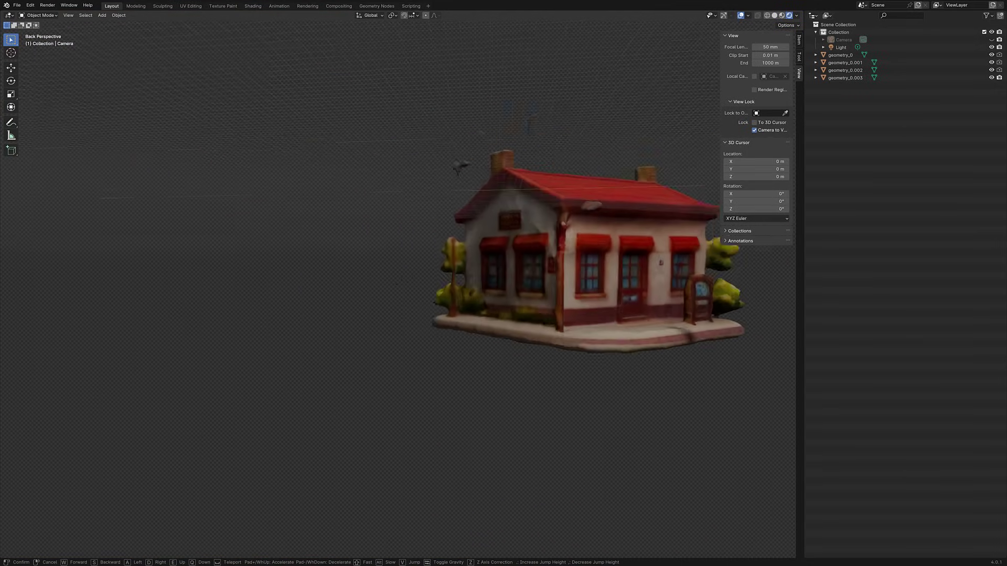
key(w)
click(571, 312)
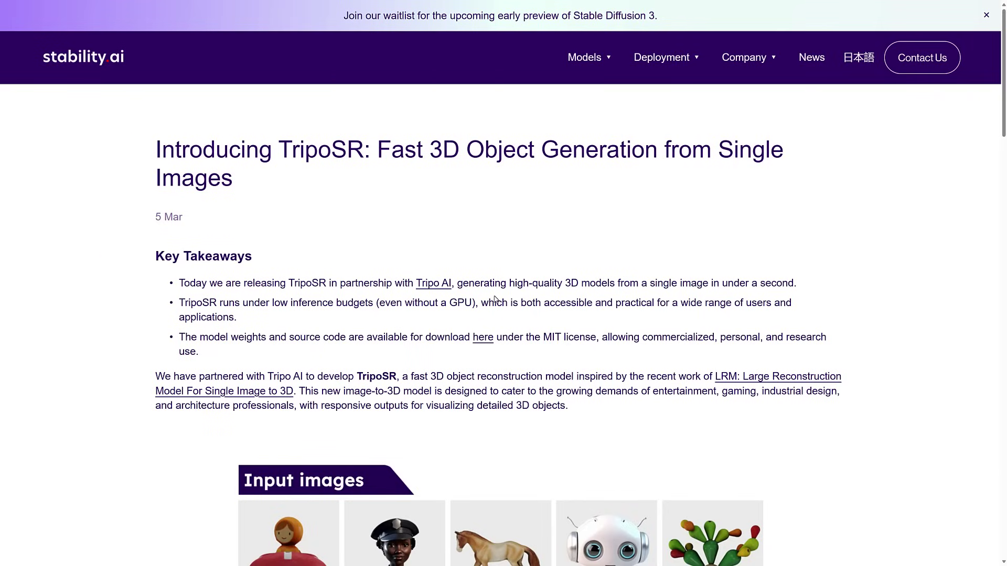
Read the key takeaways of Stability AI's TripoSR article in the browser and compare the sample input images with their outputs
scroll(305, 382, down, 2)
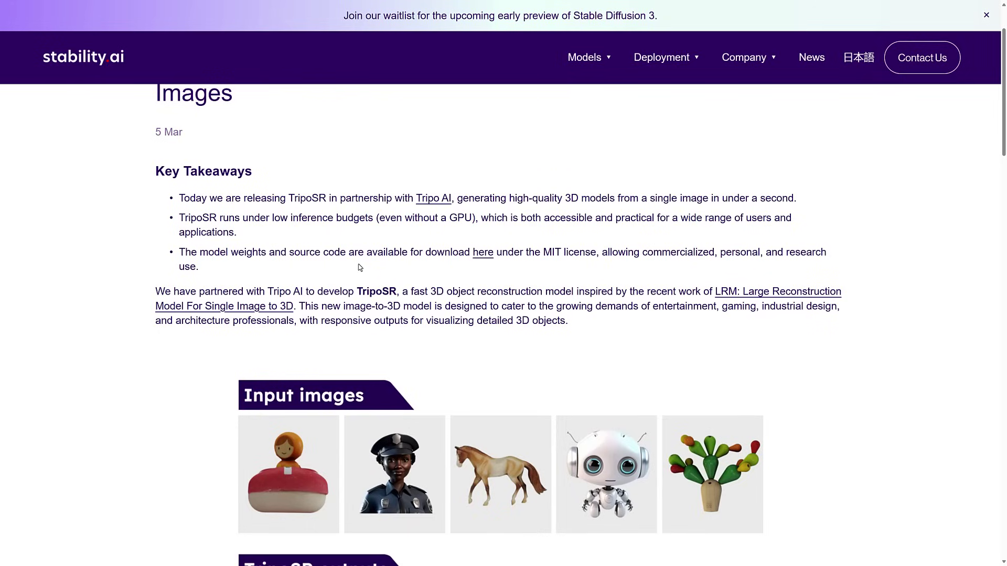
scroll(512, 277, down, 6)
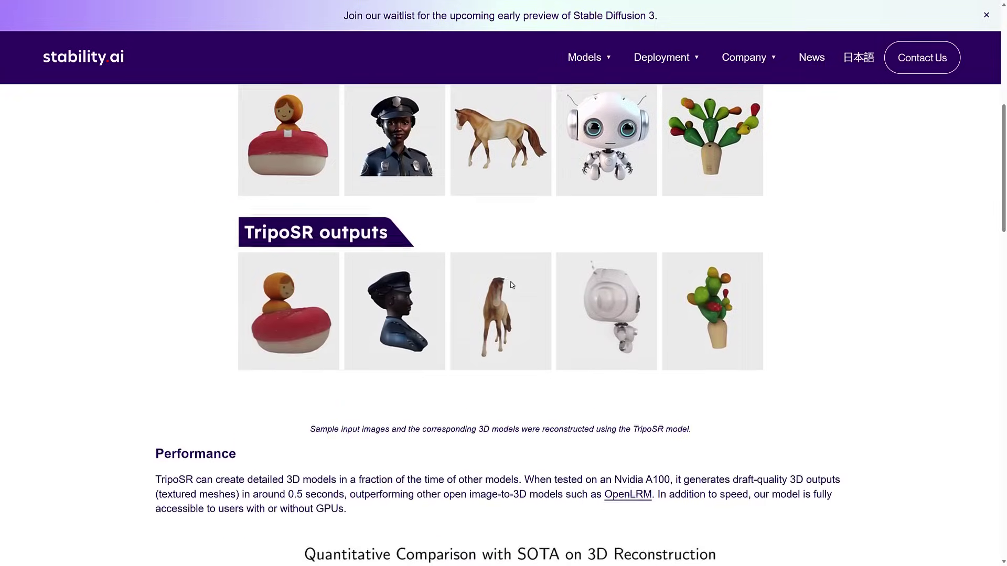
scroll(512, 284, up, 2)
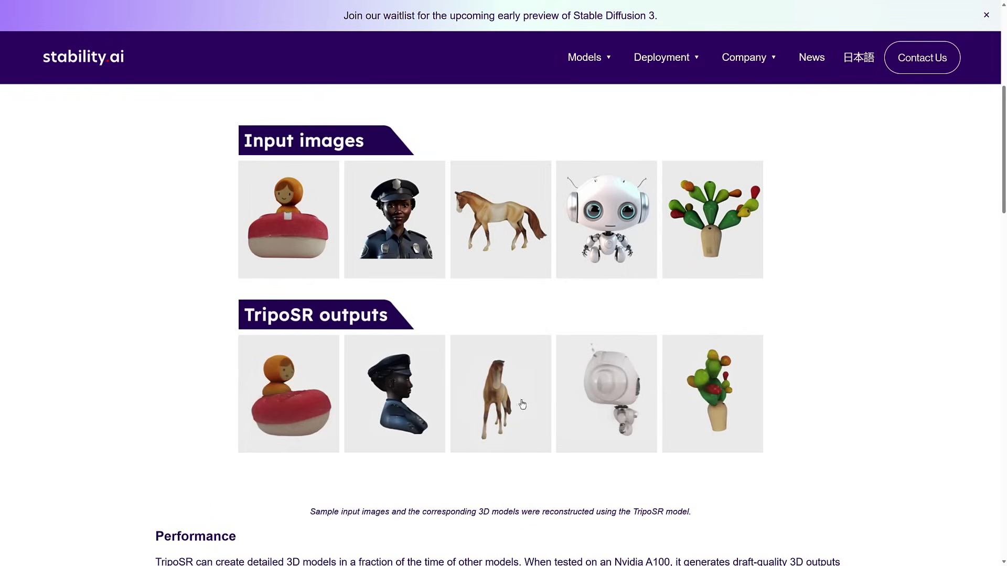
Review the article's OpenLRM versus TripoSR comparison and its Technical Details section
scroll(507, 402, down, 12)
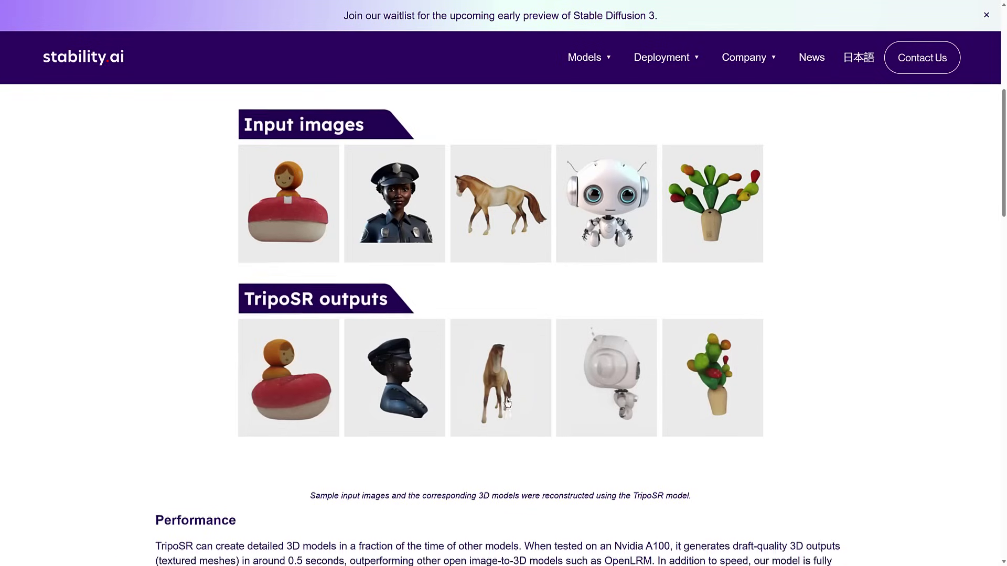
scroll(505, 368, down, 10)
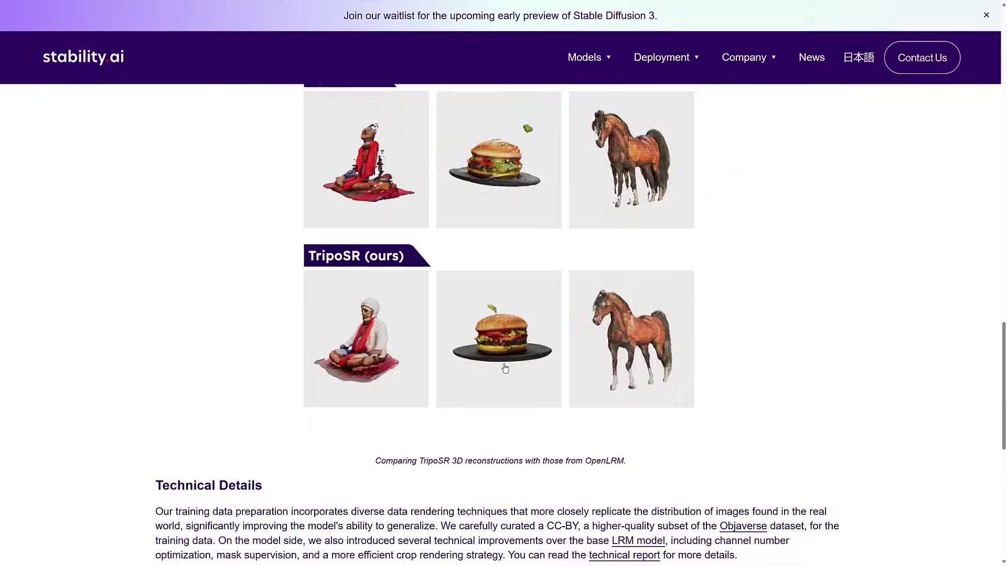
scroll(505, 369, up, 3)
scroll(505, 369, up, 3)
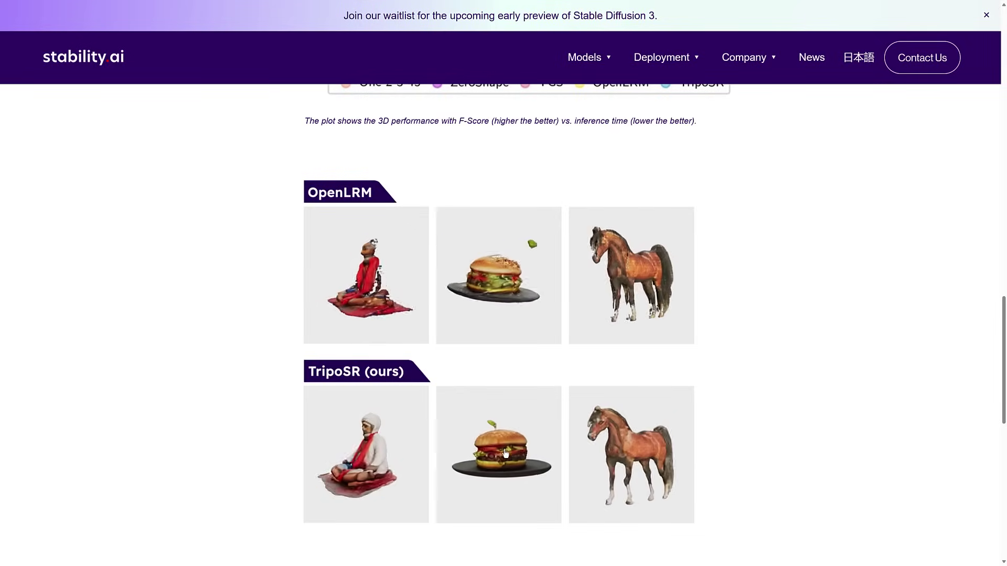
scroll(471, 455, down, 5)
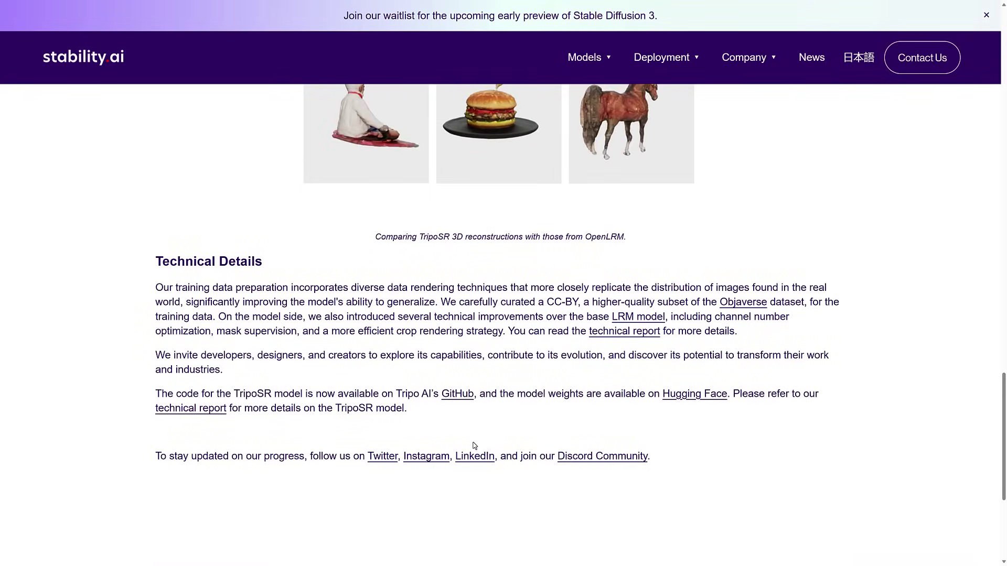
Finish reading the TripoSR article, show the Tripo AI website full screen and enter its free 3D generation workspace
scroll(462, 435, down, 1)
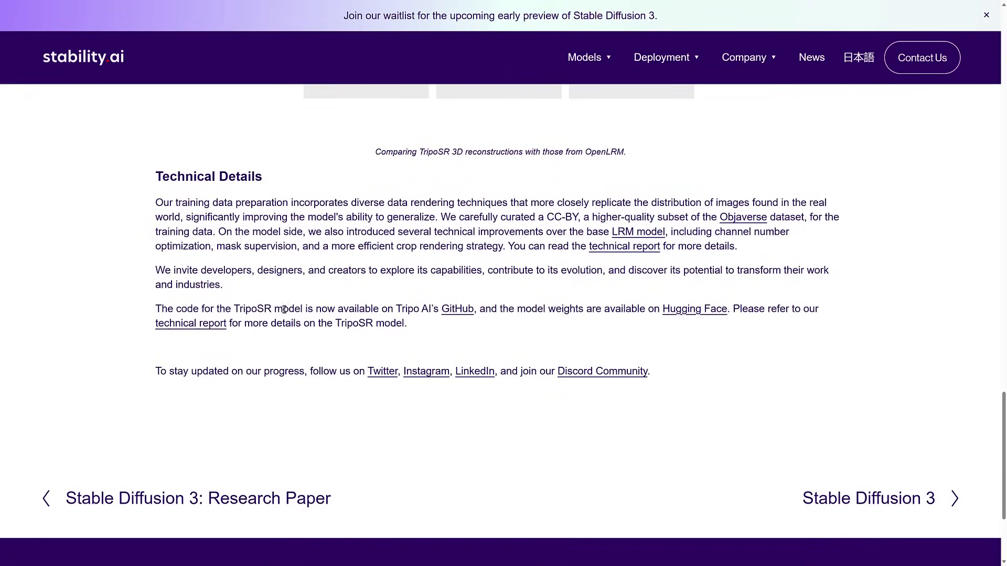
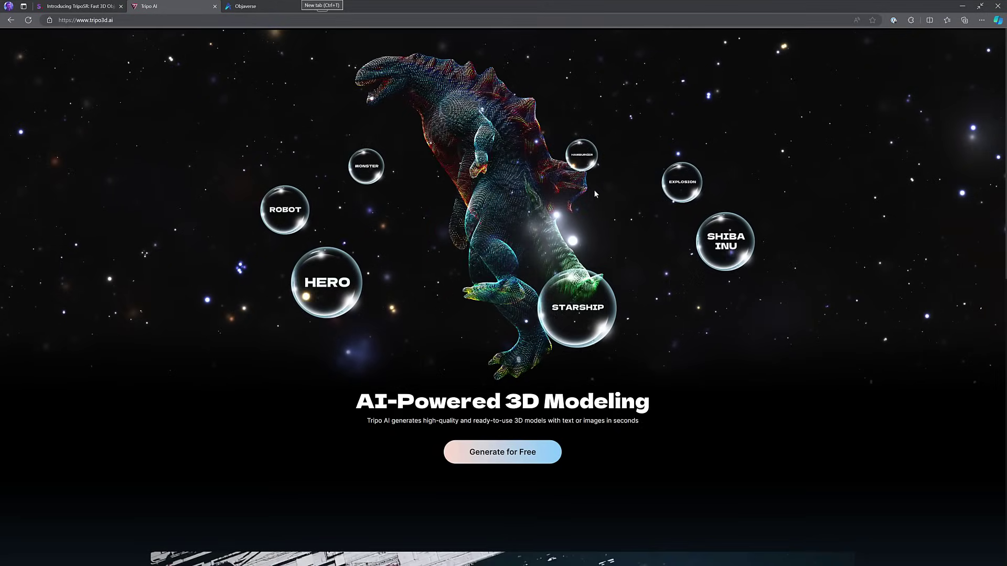
key(F11)
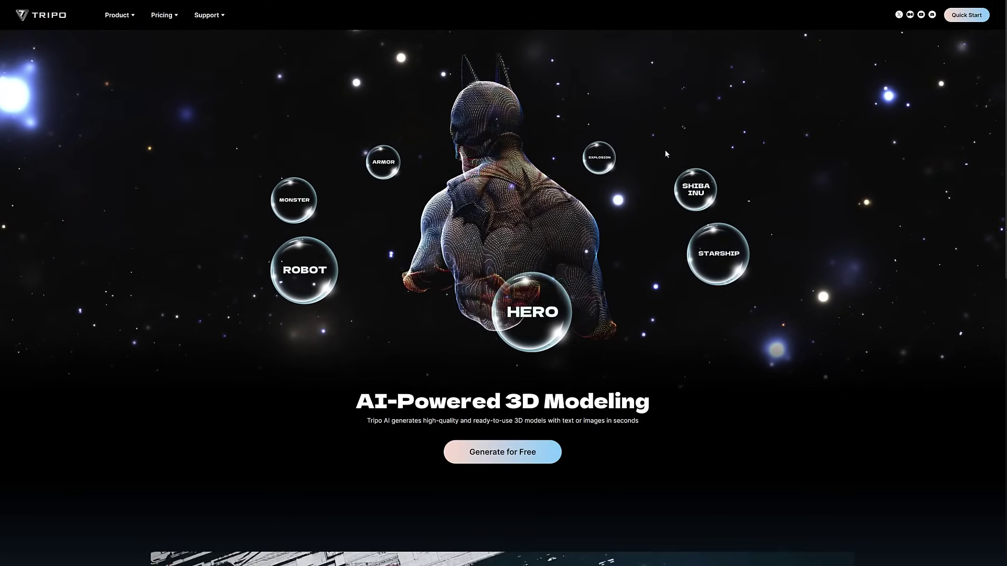
click(516, 460)
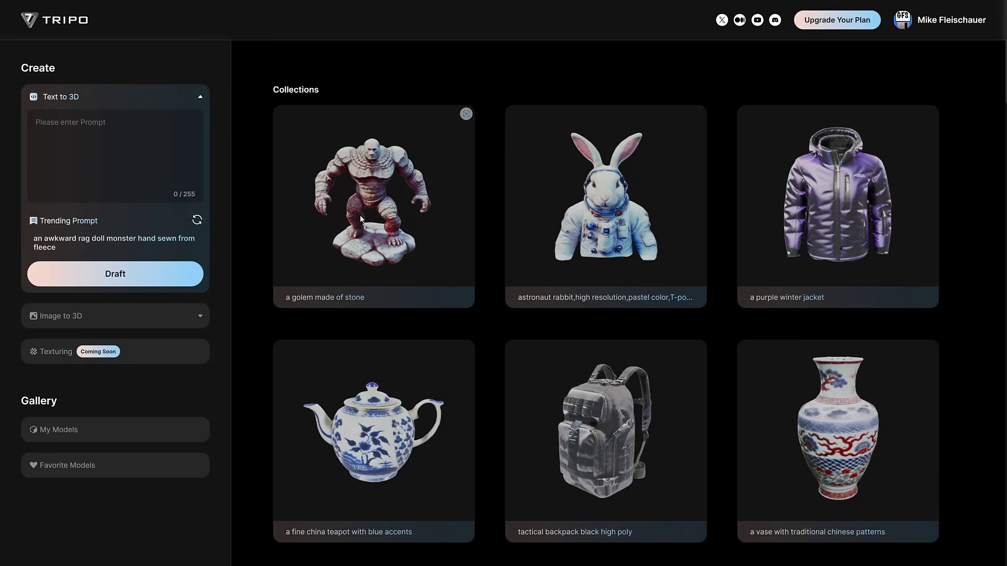
Browse the Collections gallery of generated 3D models to its end and back up to the wise old person's head
scroll(458, 244, down, 4)
scroll(458, 244, down, 4)
scroll(458, 244, down, 5)
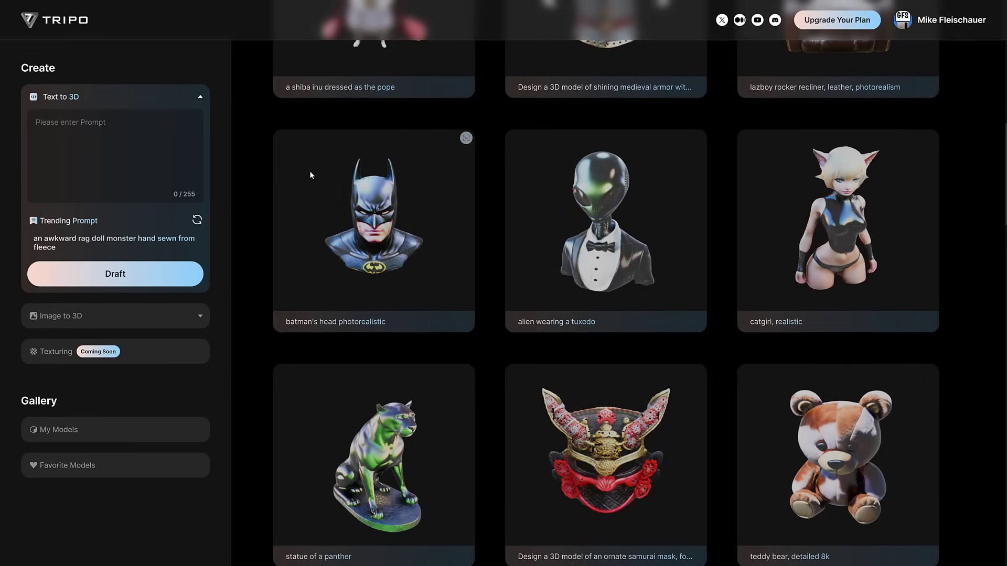
scroll(586, 285, down, 20)
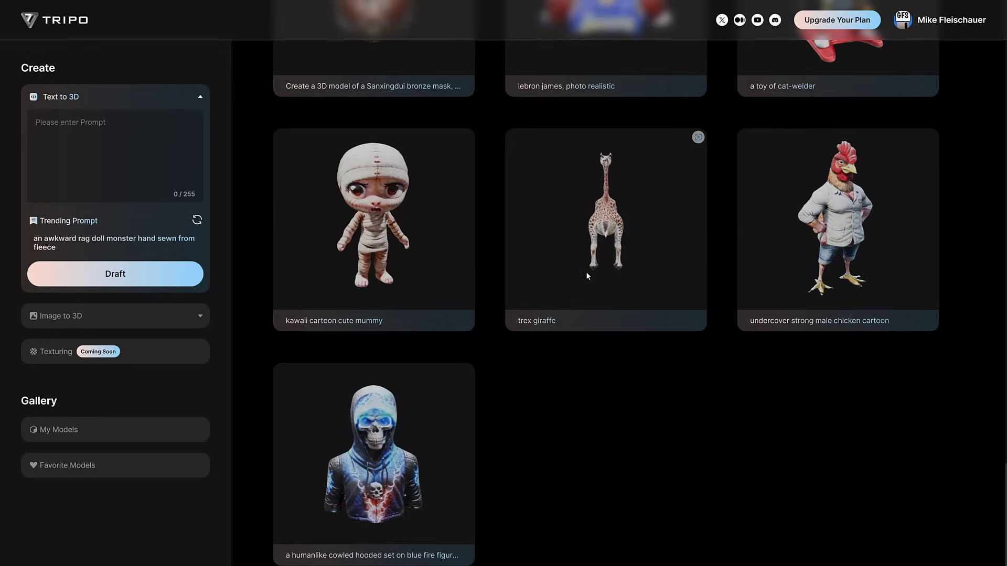
scroll(586, 273, up, 6)
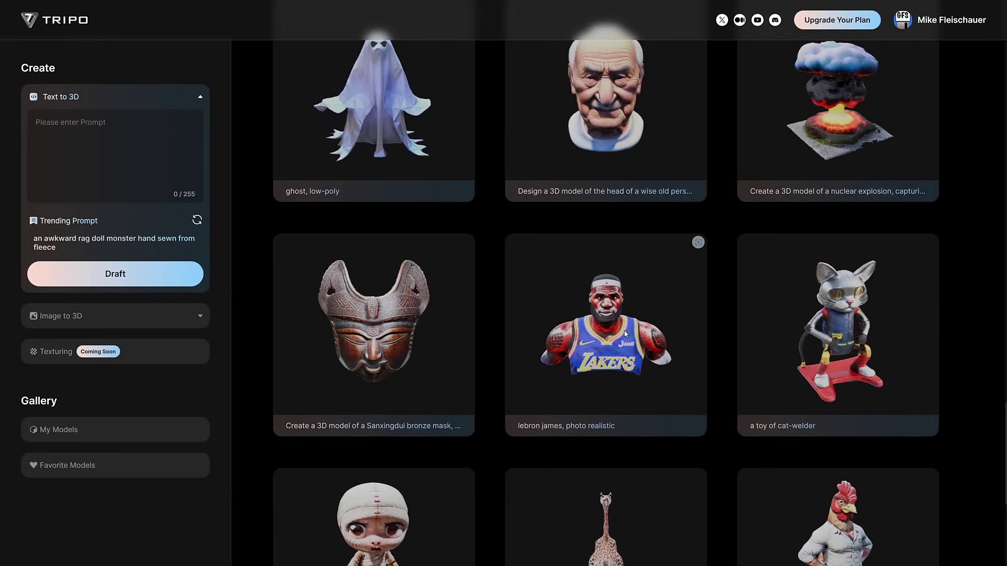
scroll(624, 329, up, 3)
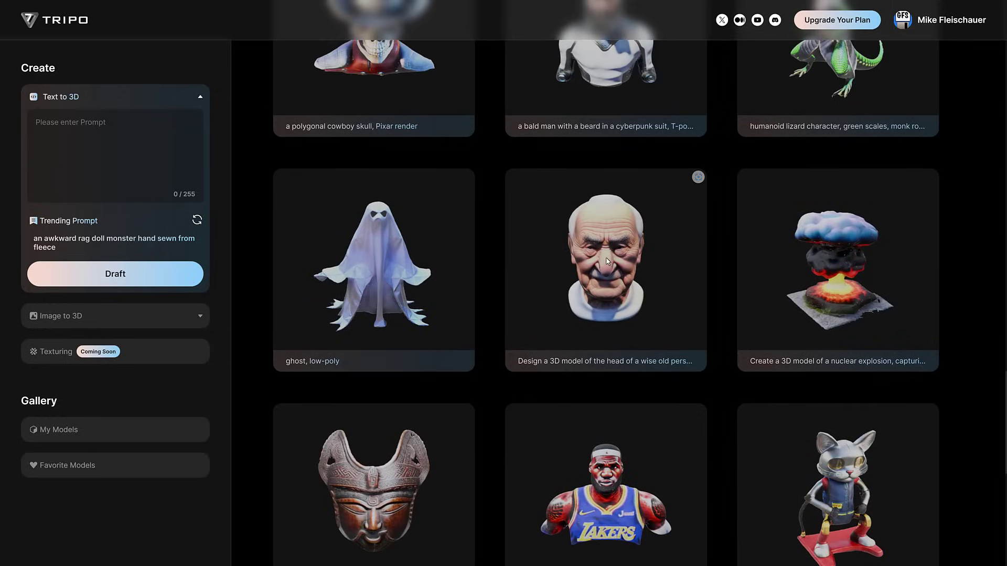
Inspect the wise old person's head model from an angled view, close it and return to the start of the Collections
click(607, 261)
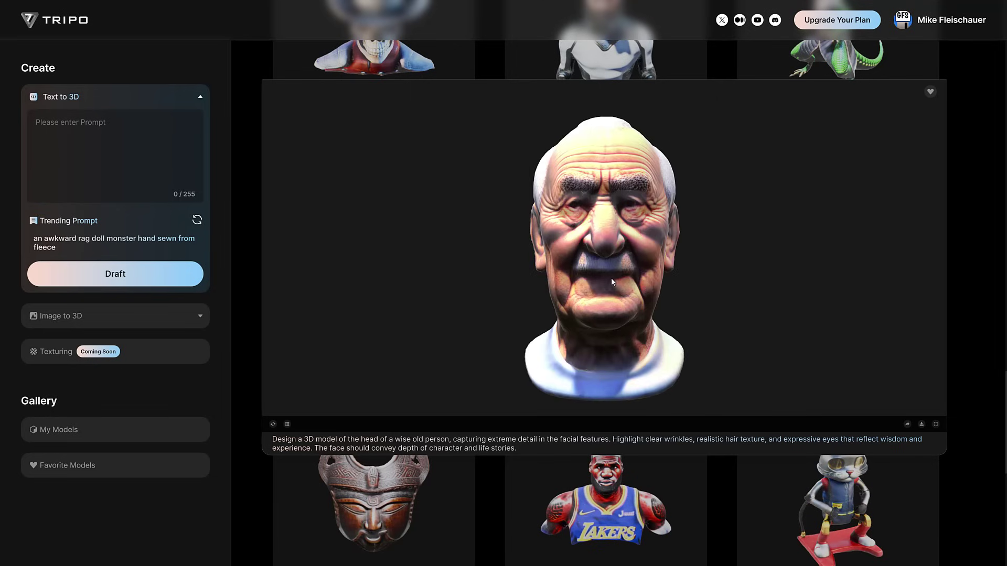
mouse_move(621, 273)
mouse_down()
mouse_move(546, 277)
mouse_move(672, 278)
mouse_move(662, 290)
mouse_move(674, 277)
mouse_move(645, 277)
mouse_move(674, 275)
mouse_move(601, 278)
mouse_up()
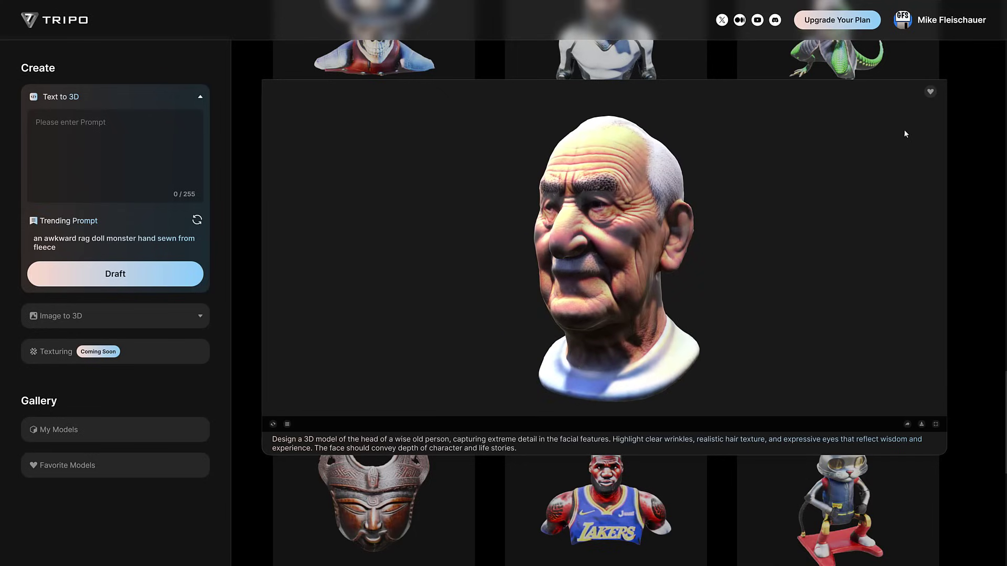
click(958, 166)
scroll(625, 266, up, 15)
scroll(624, 270, up, 5)
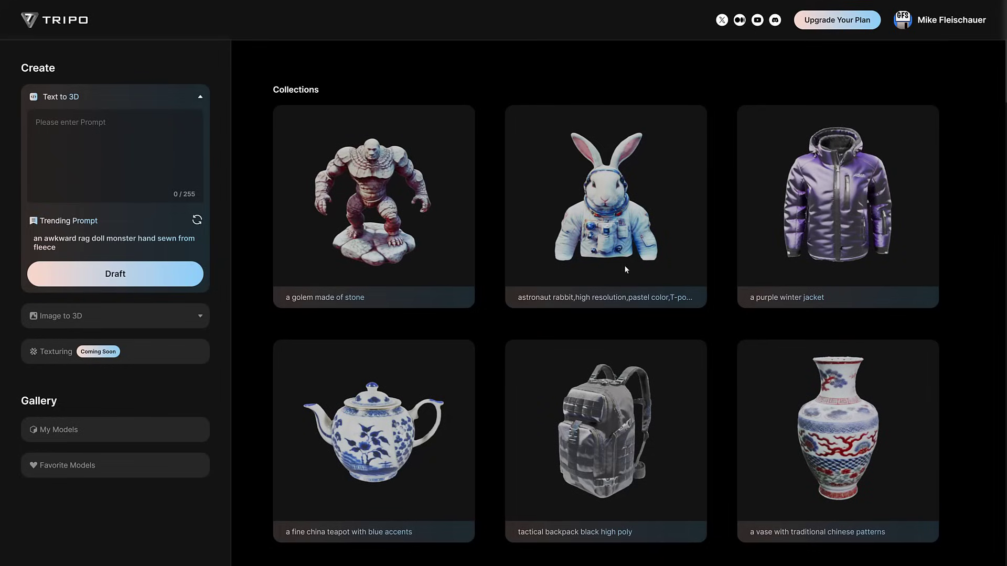
Examine the "a golem made of stone" model from its front and both sides, and close the preview
click(391, 181)
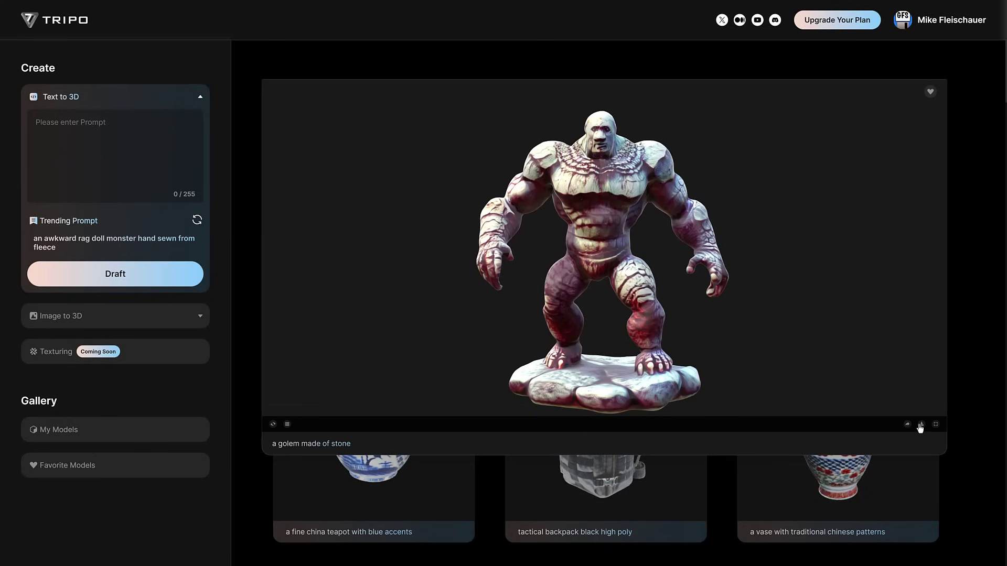
drag(571, 264, 568, 264)
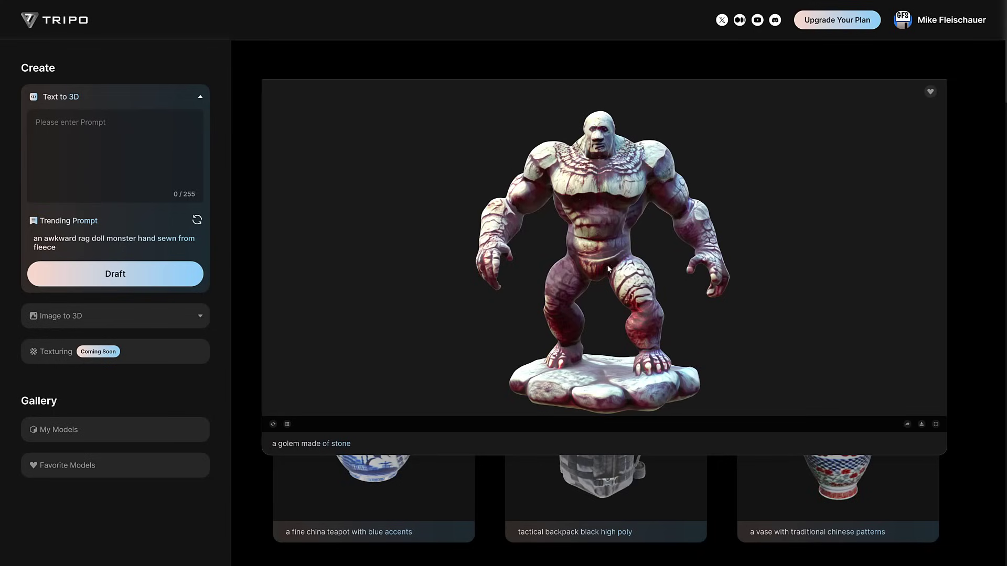
drag(614, 297, 544, 301)
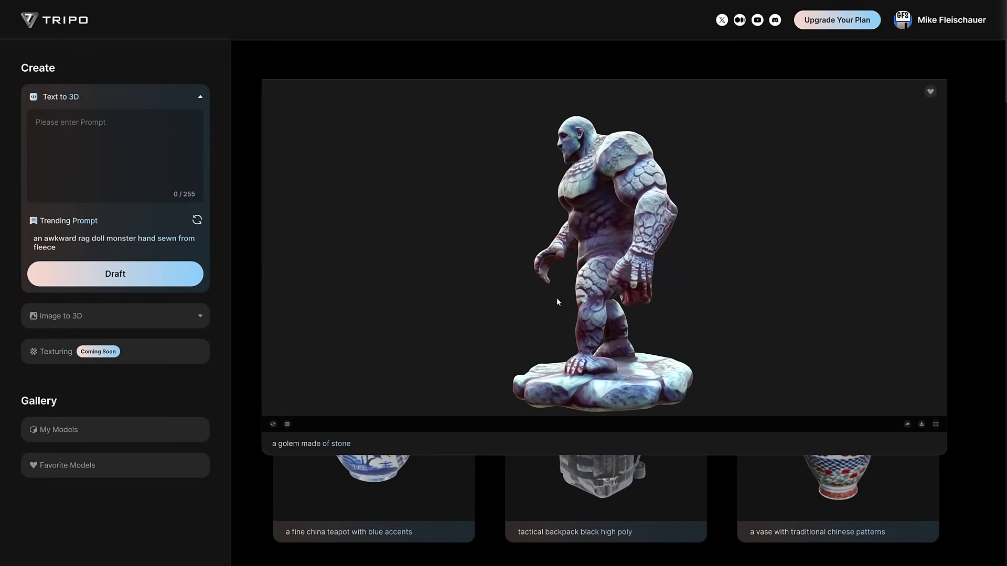
drag(624, 282, 571, 293)
drag(625, 310, 556, 304)
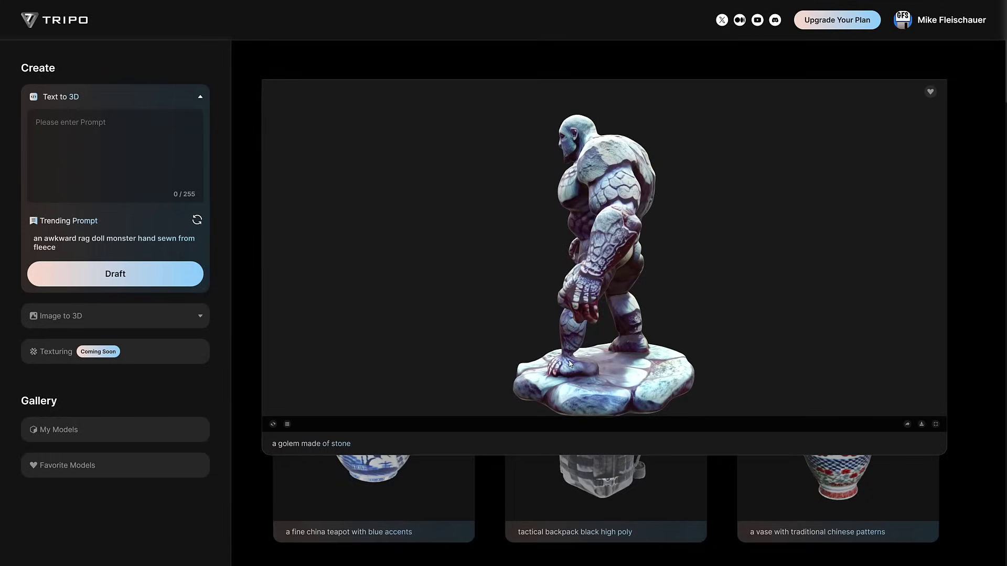
drag(574, 358, 669, 346)
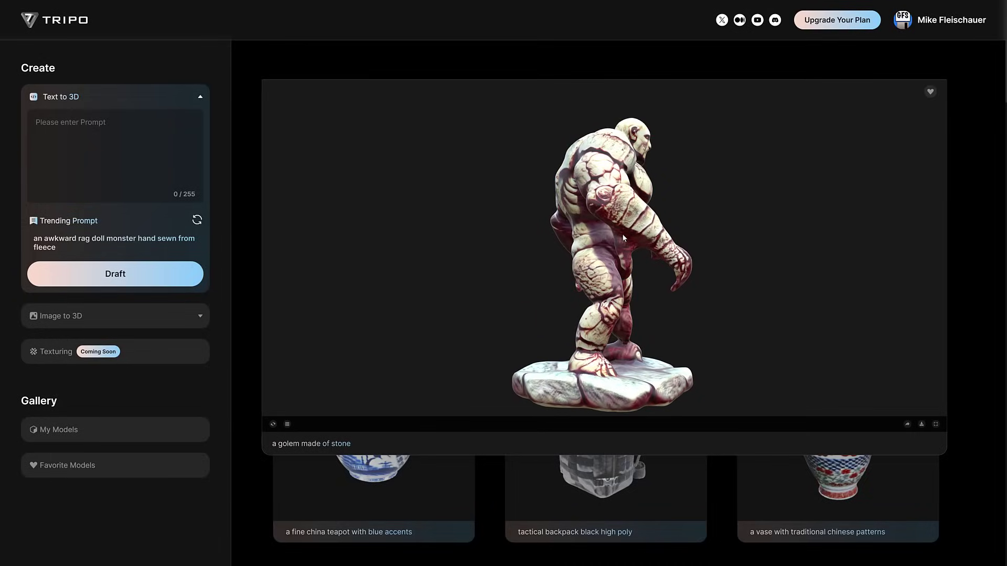
drag(637, 294, 516, 275)
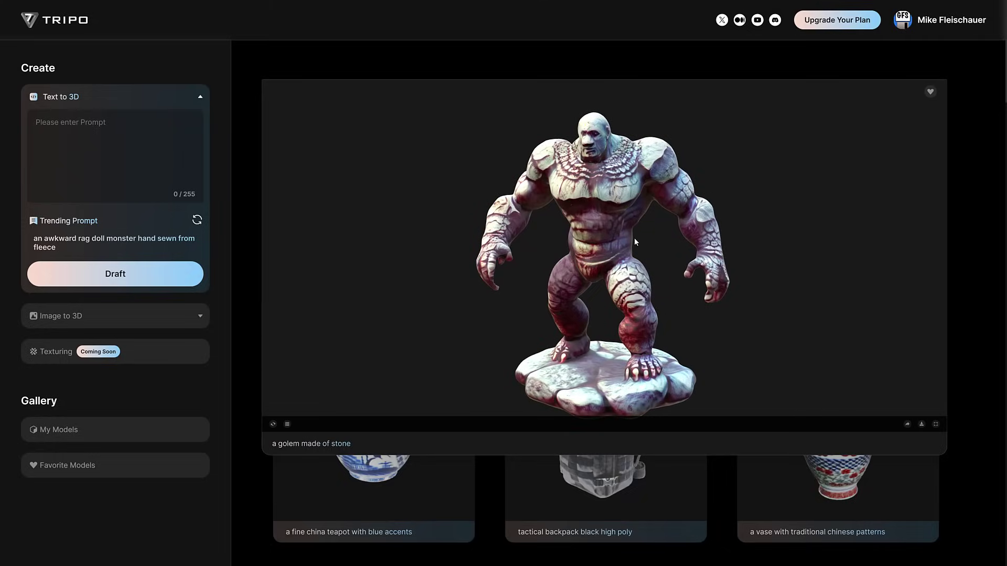
drag(634, 240, 617, 236)
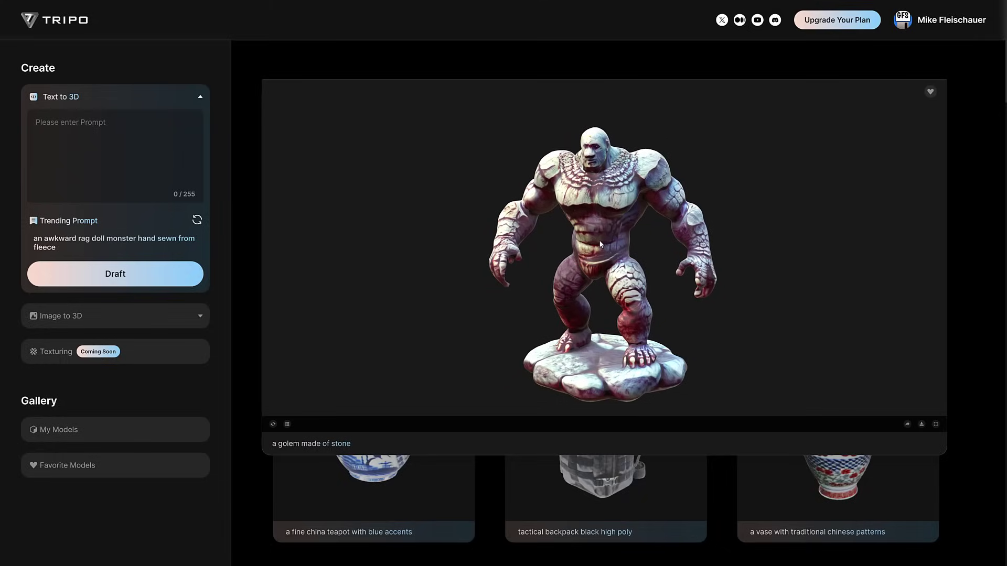
click(964, 238)
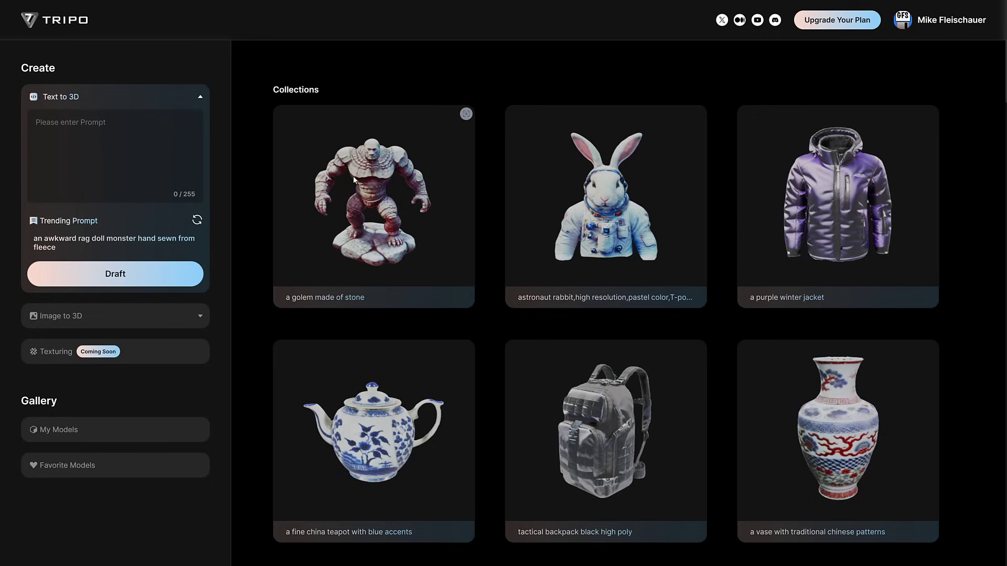
Generate an Image to 3D draft from the tree picture 3097.jpg and inspect the resulting model
click(82, 316)
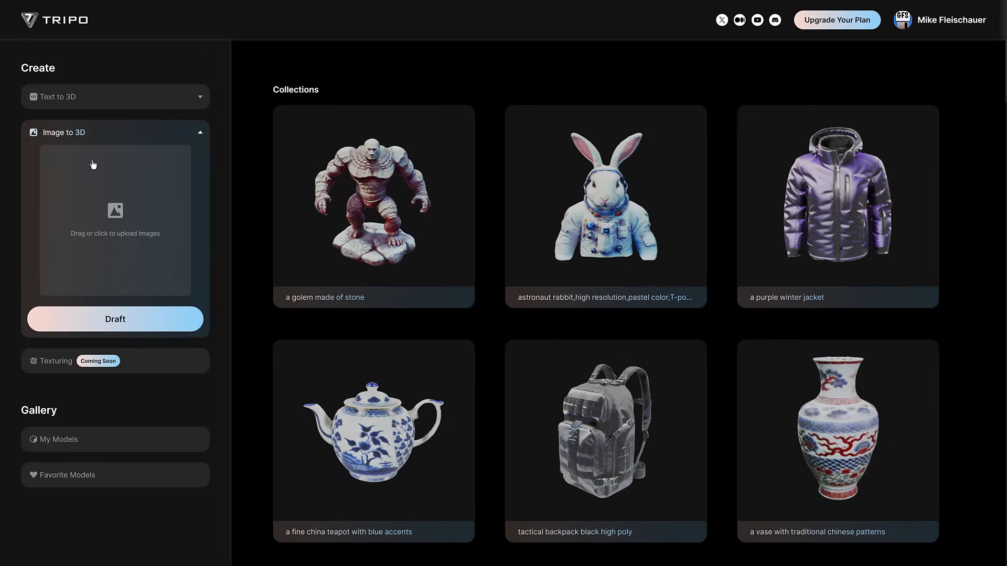
click(124, 209)
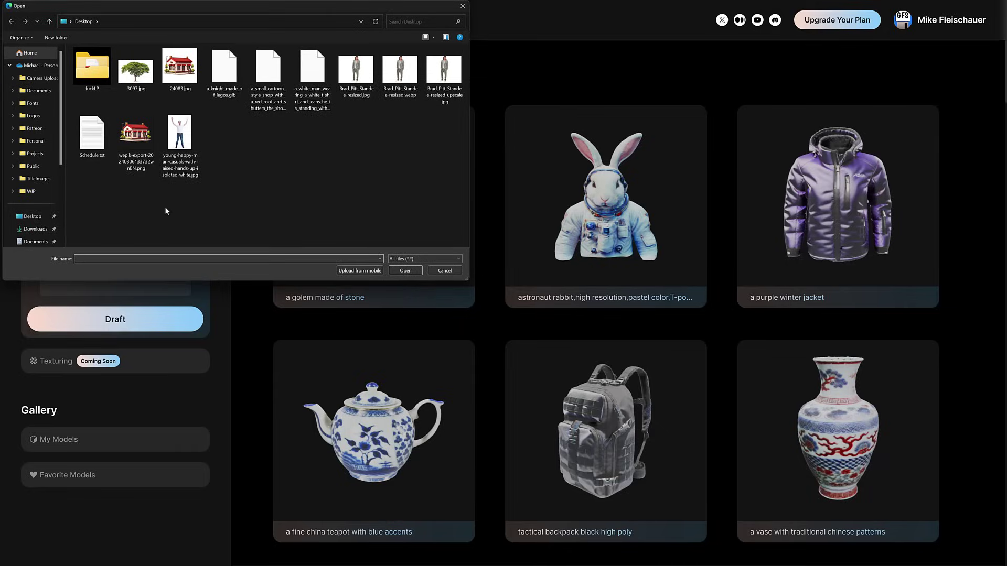
double_click(147, 72)
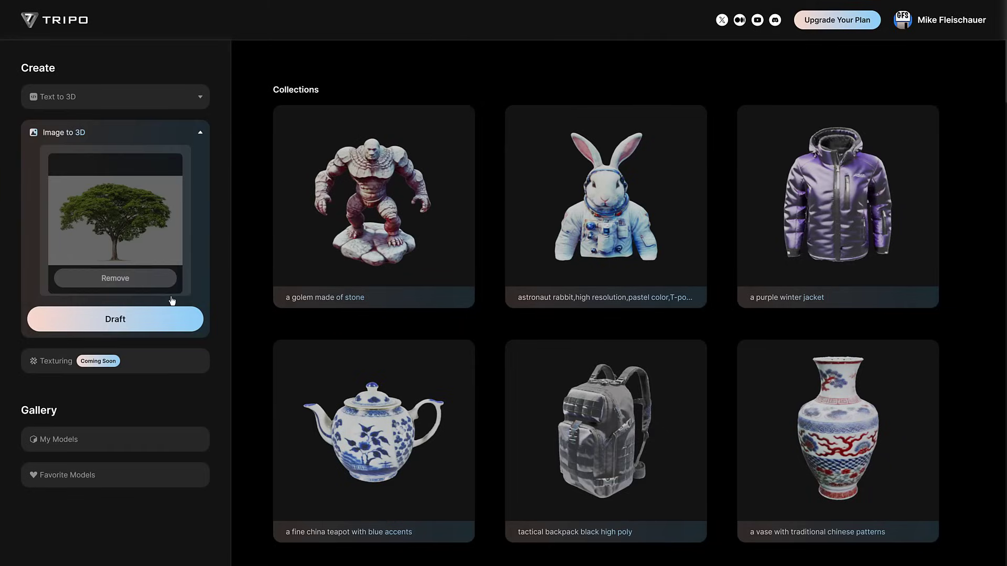
click(127, 330)
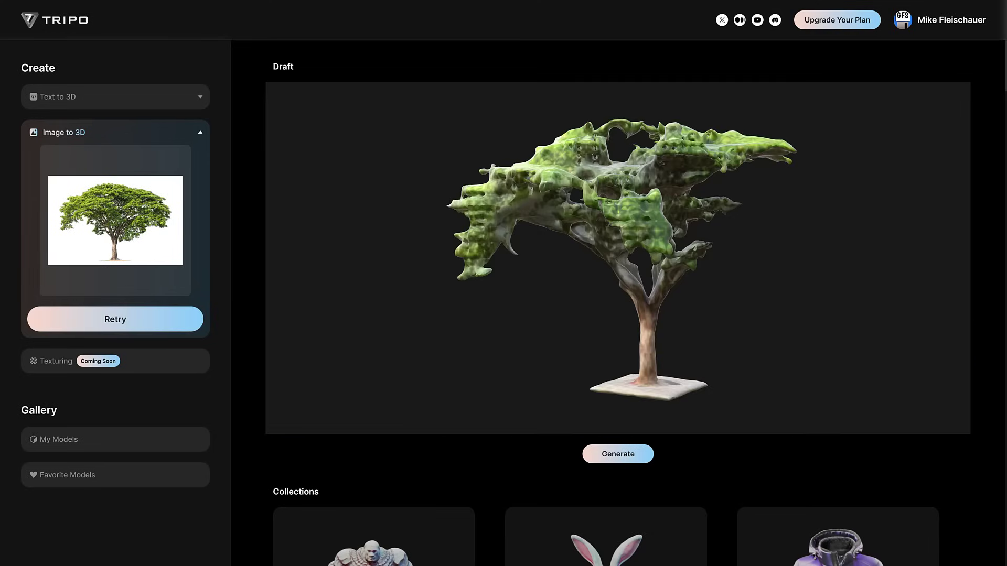
mouse_move(569, 211)
mouse_down()
mouse_move(790, 229)
mouse_move(551, 217)
mouse_up()
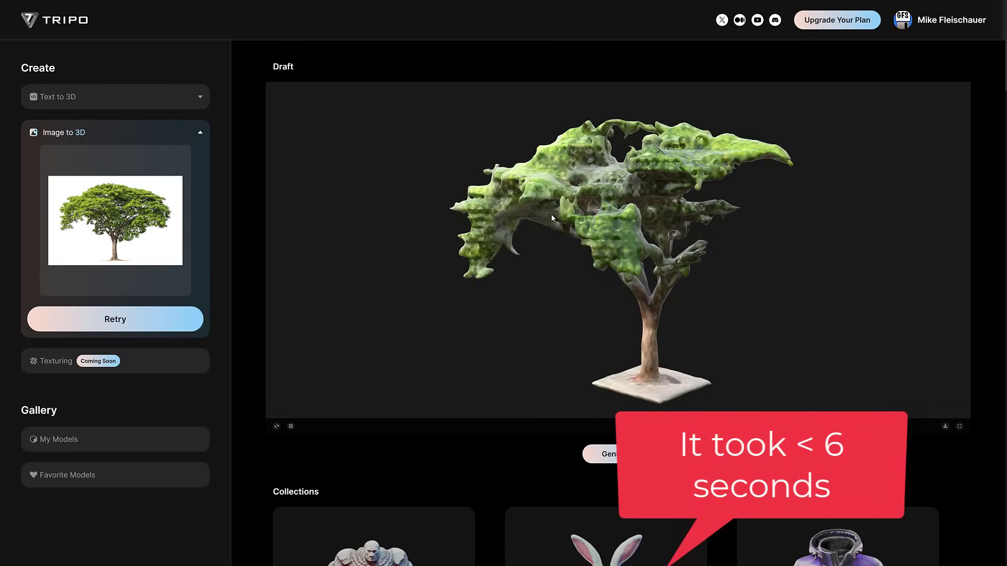
Display the My Models gallery and switch to Blender with the imported models
click(74, 439)
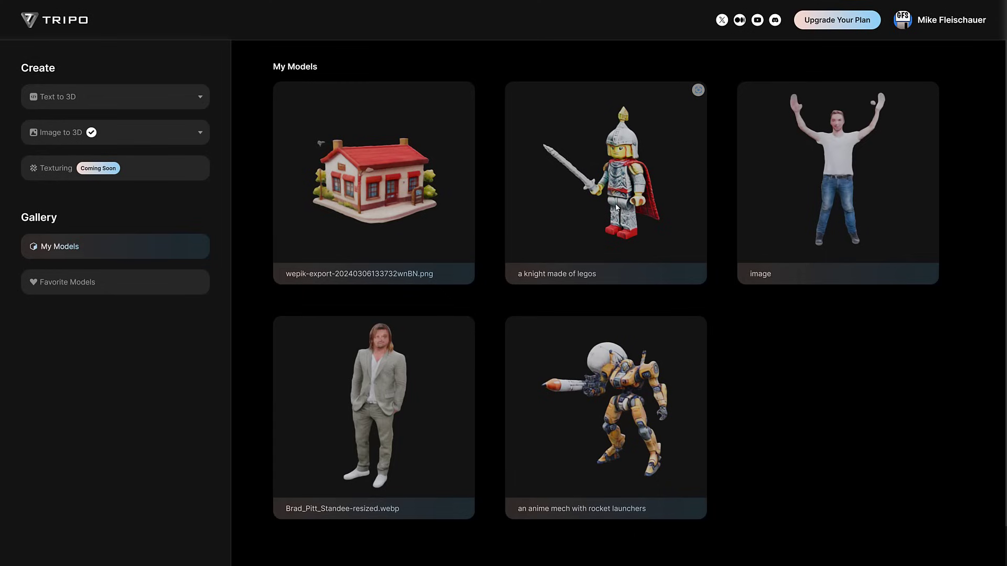
key(alt+Tab)
key(alt+Tab)
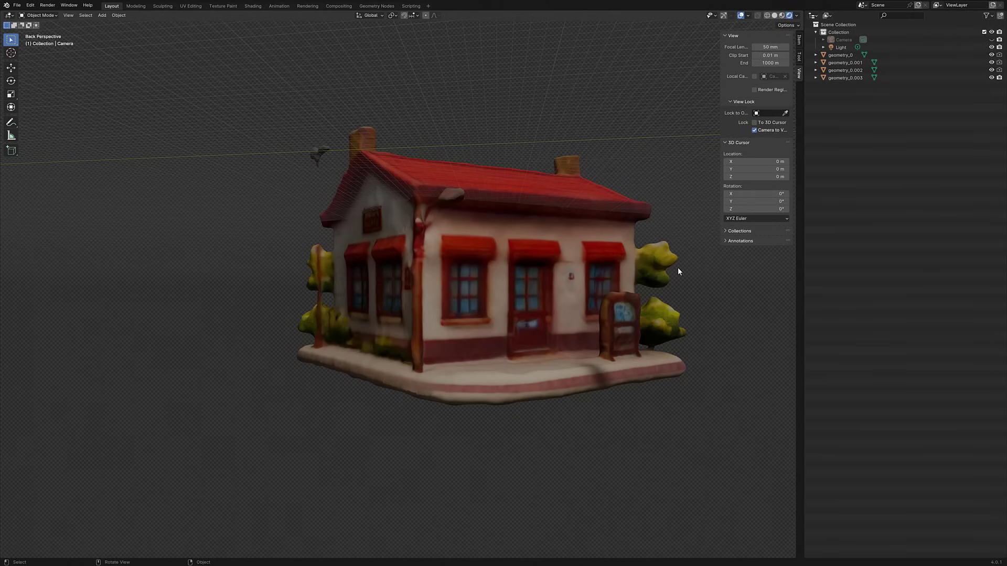
Walk through the scene to the Lego knight and examine its front and its sword up to the tip
key(shift+grave)
key(w)
key(w)
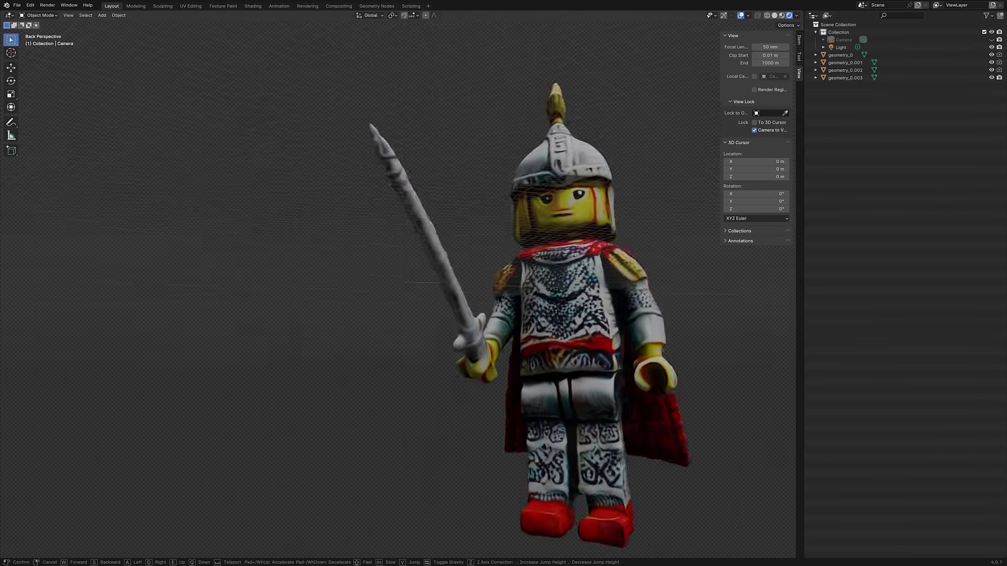
key(w)
key(s)
key(a)
key(w)
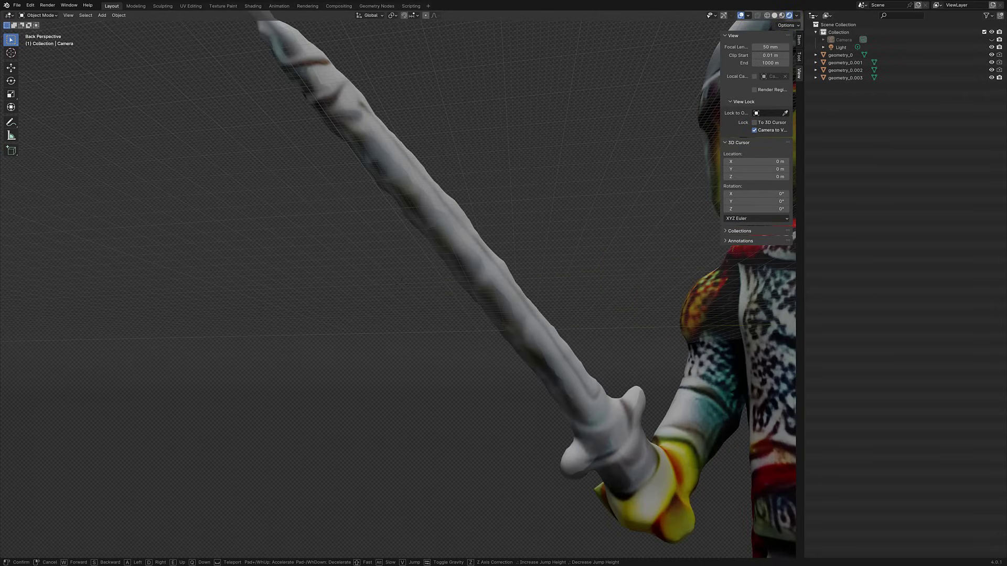
key(s)
key(w)
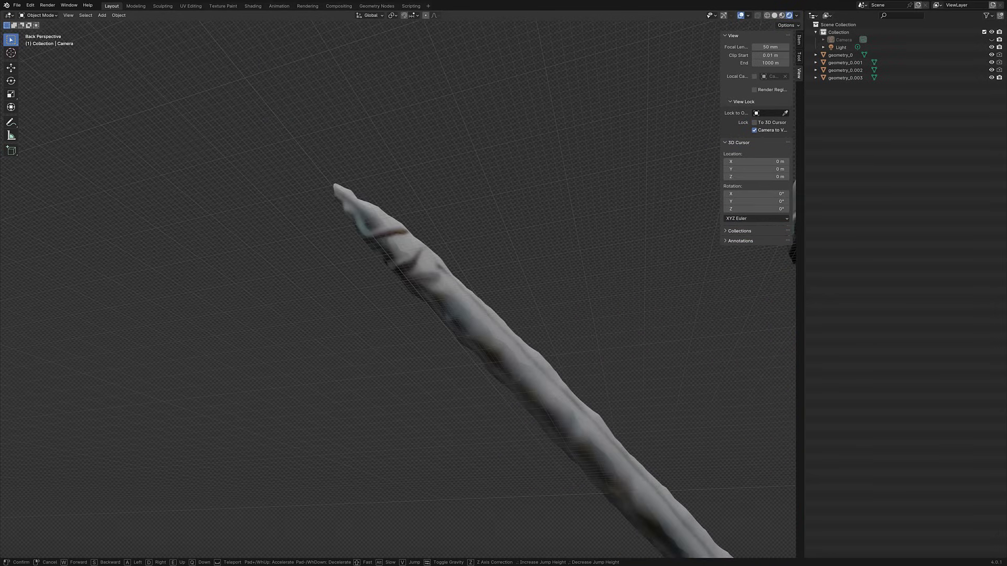
key(s)
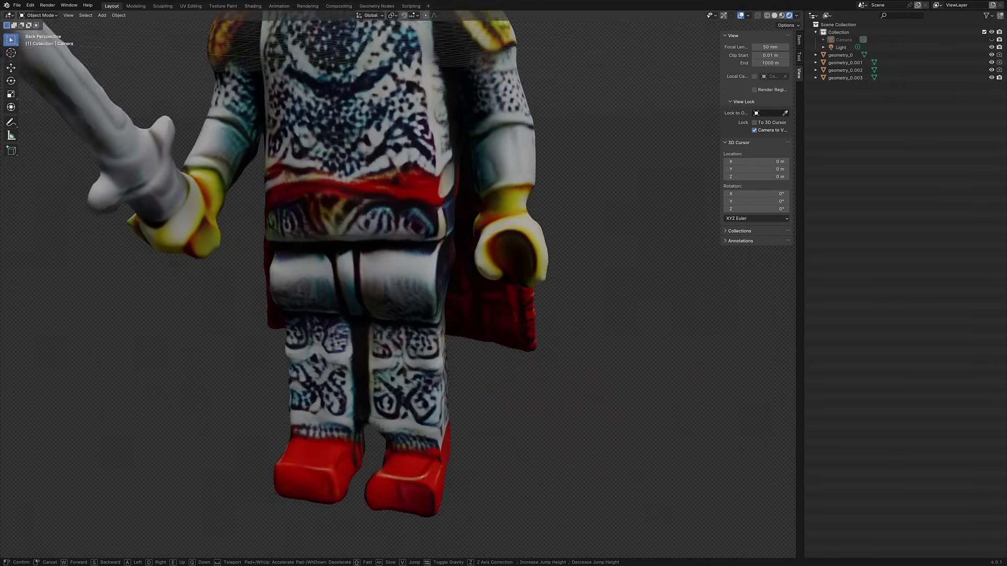
Circle the Lego knight to examine the side of its helmet and the back of its red cape
key(d)
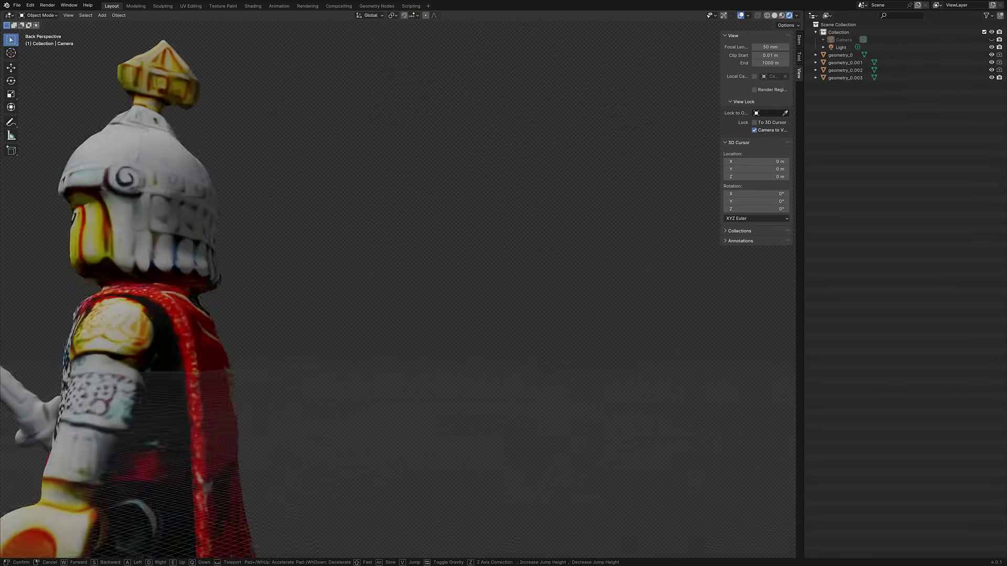
key(w)
key(s)
key(w)
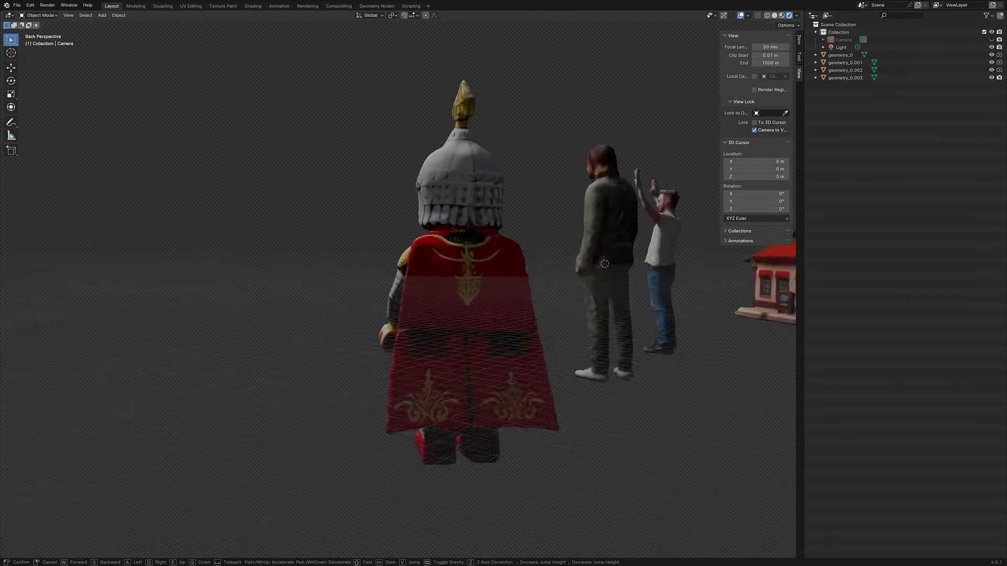
View the knight's front from a distance and up close, circle to its sword-arm side and end the walk-through
key(s)
key(a)
key(w)
key(a)
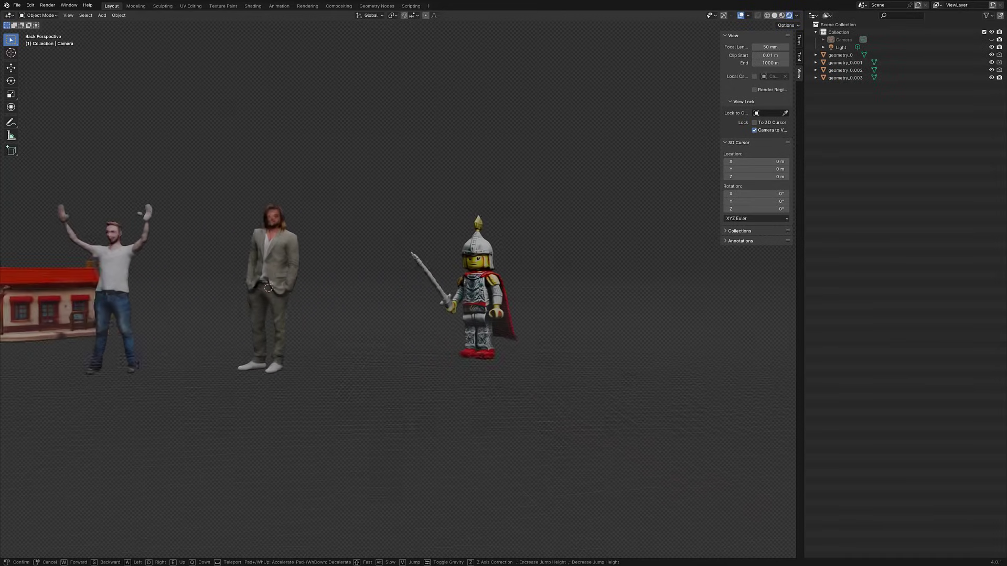
key(w)
key(w)
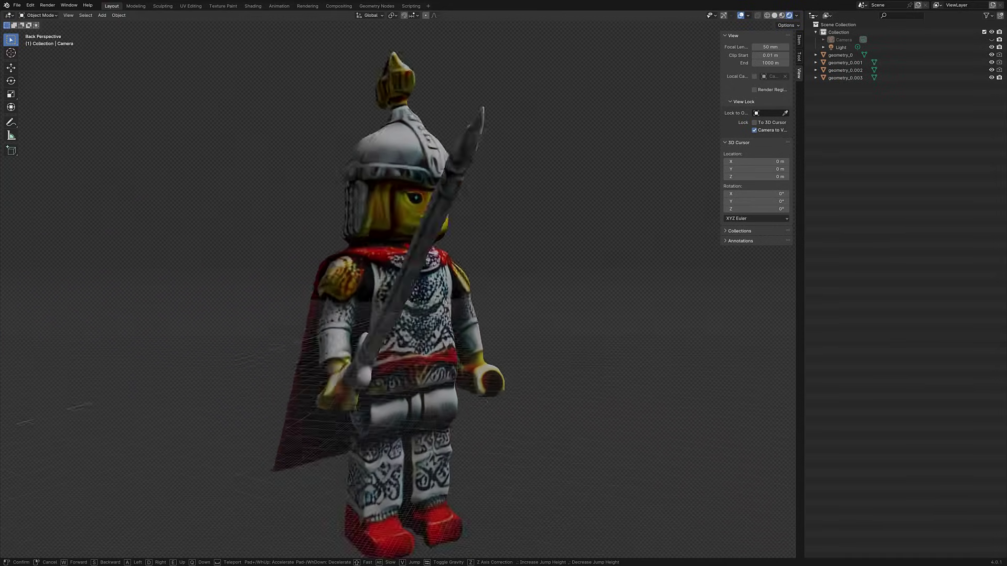
key(s)
click(317, 283)
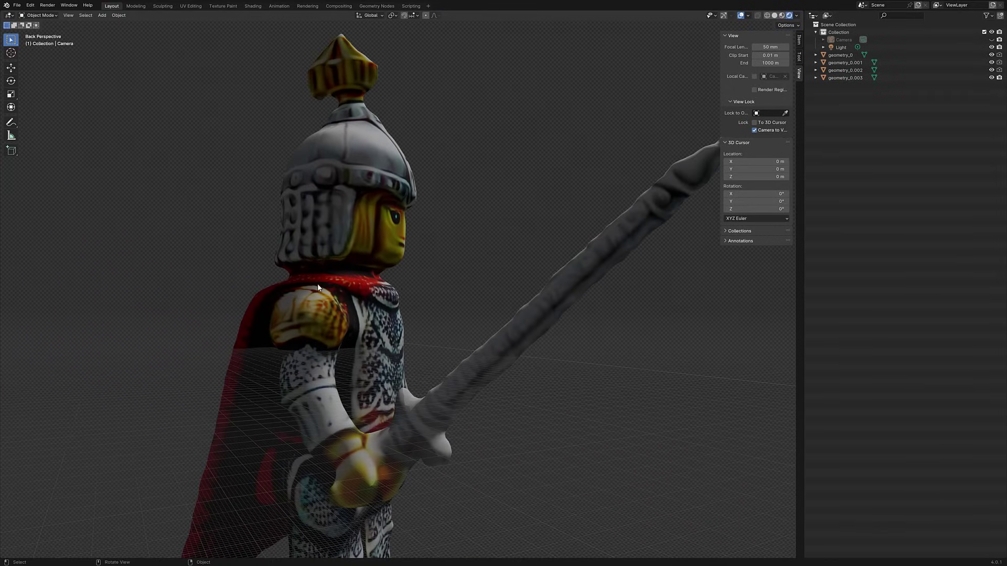
Check the My Models gallery in Tripo, return to Blender and walk back to view the house and the figures together
key(alt+Tab)
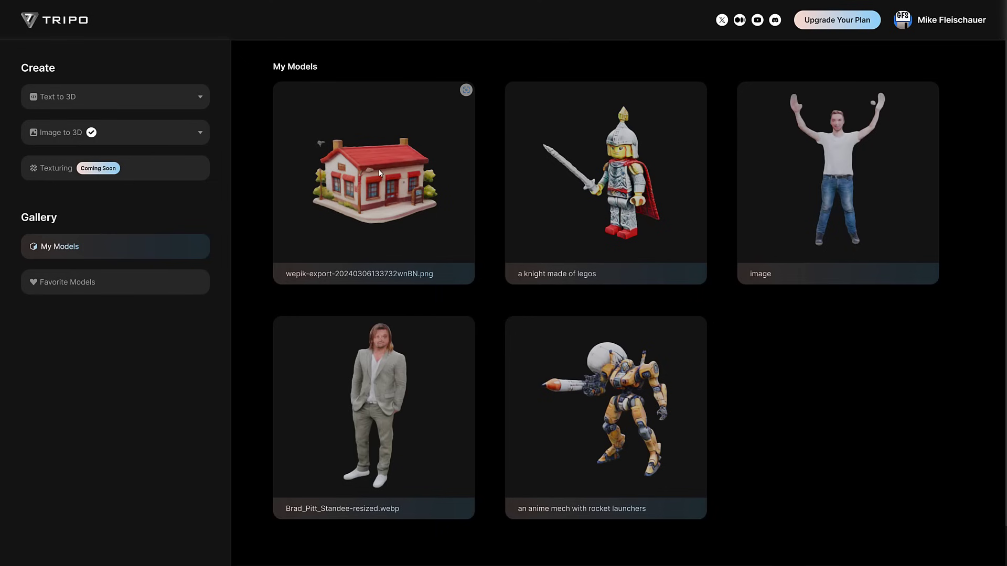
key(alt+Tab)
key(shift+grave)
key(s)
key(s)
key(d)
key(s)
key(w)
key(a)
key(s)
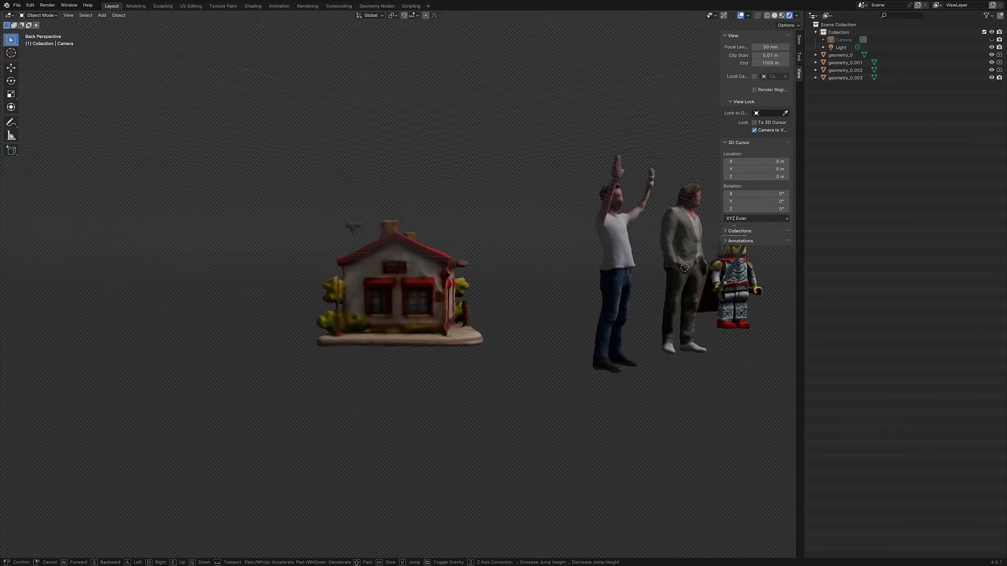
Walk around behind the row of figures and approach the back of the suited man's jacket
key(e)
key(a)
key(a)
key(d)
key(w)
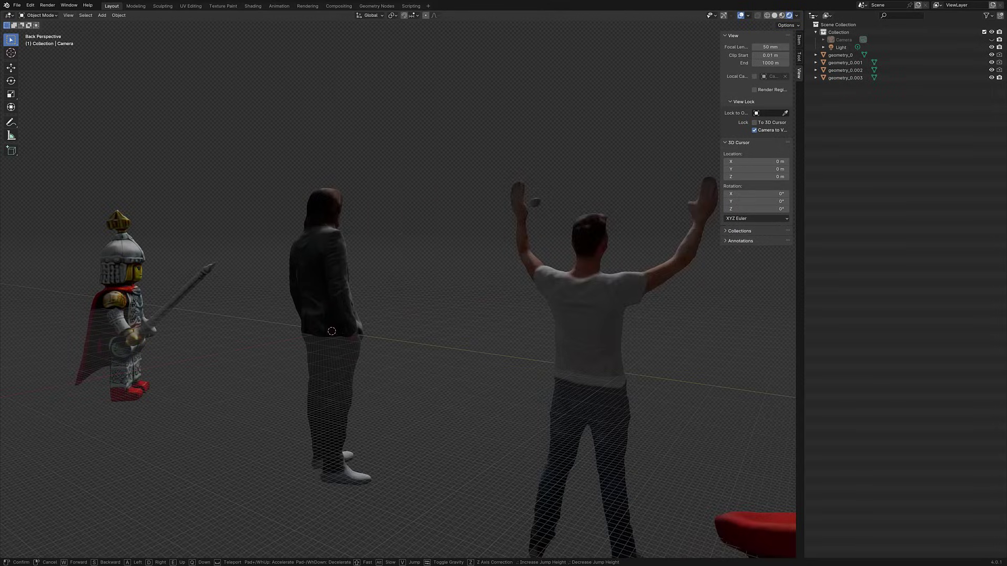
key(w)
key(w)
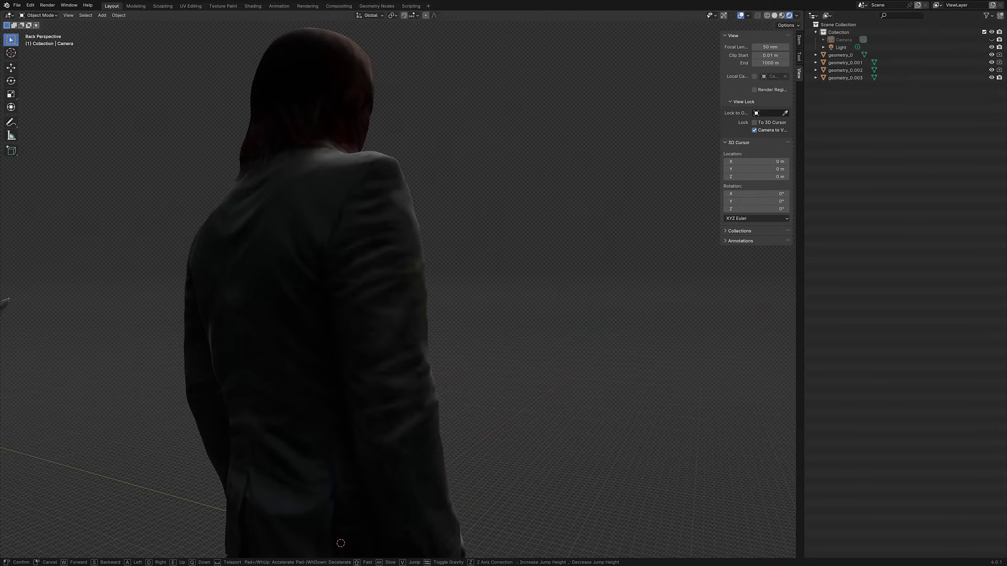
View the suited man from the front, then circle behind him again to examine his hair and jacket back
key(d)
key(s)
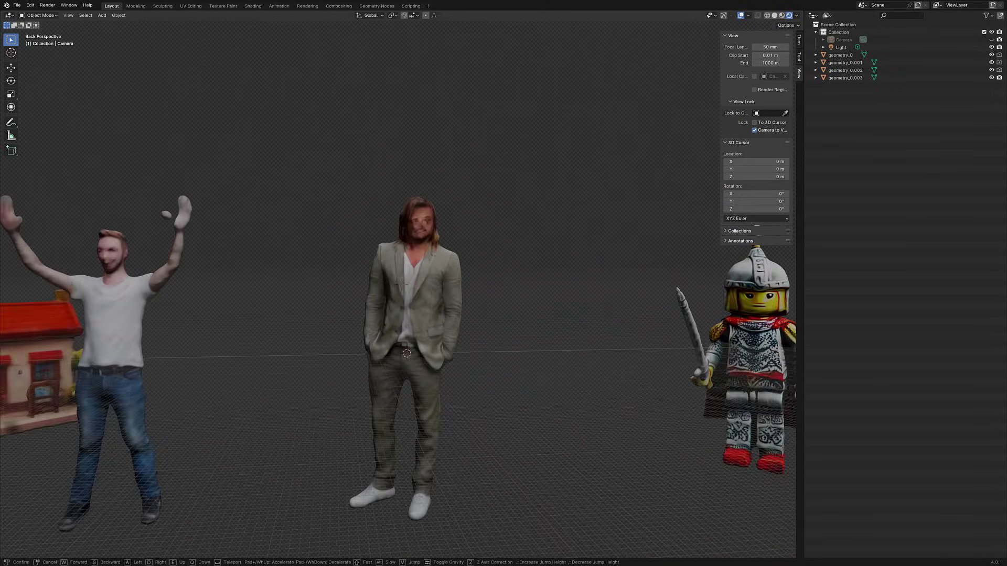
key(w)
key(s)
key(a)
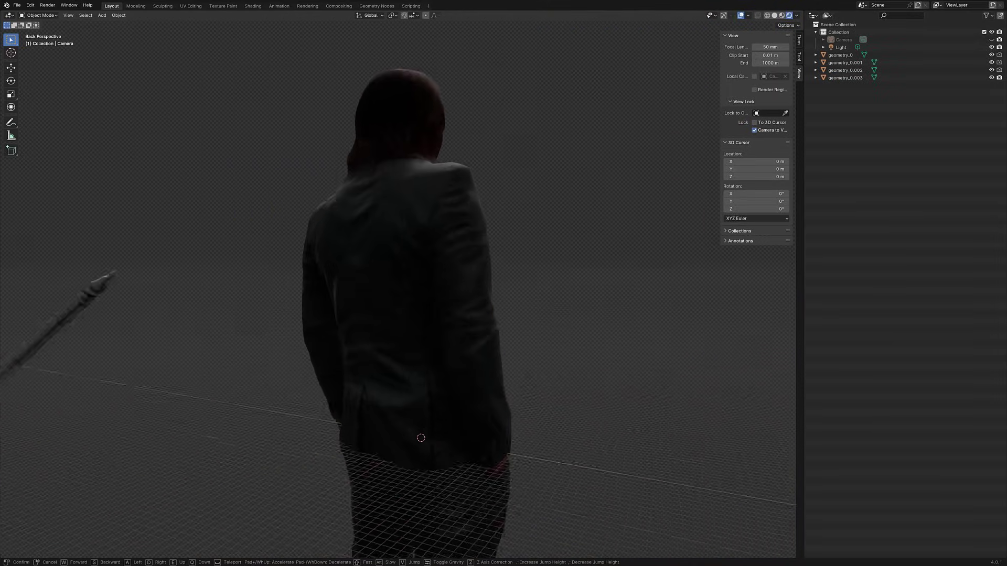
key(a)
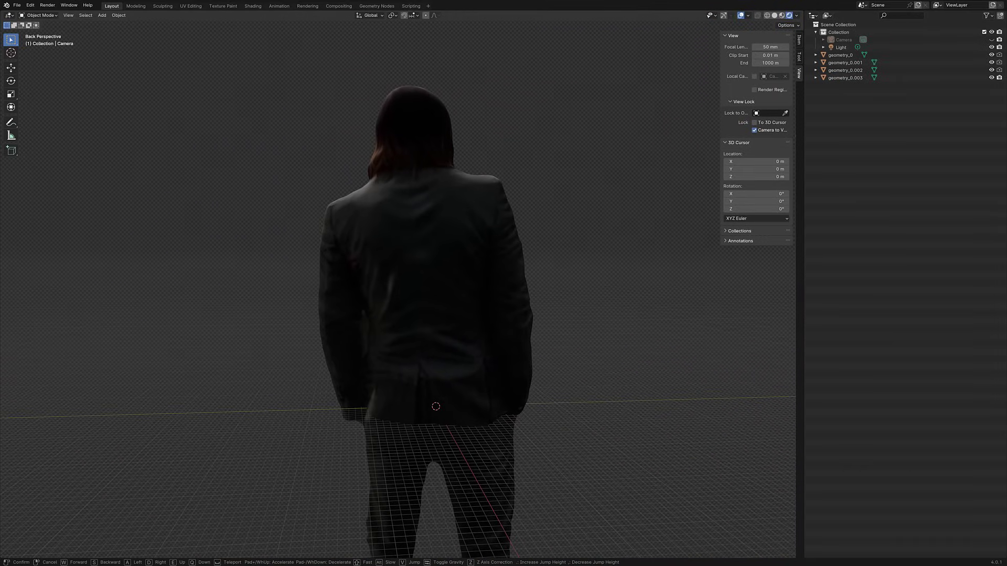
Return to the suited man's front, examine his face up close and end the walk-through there
key(d)
key(s)
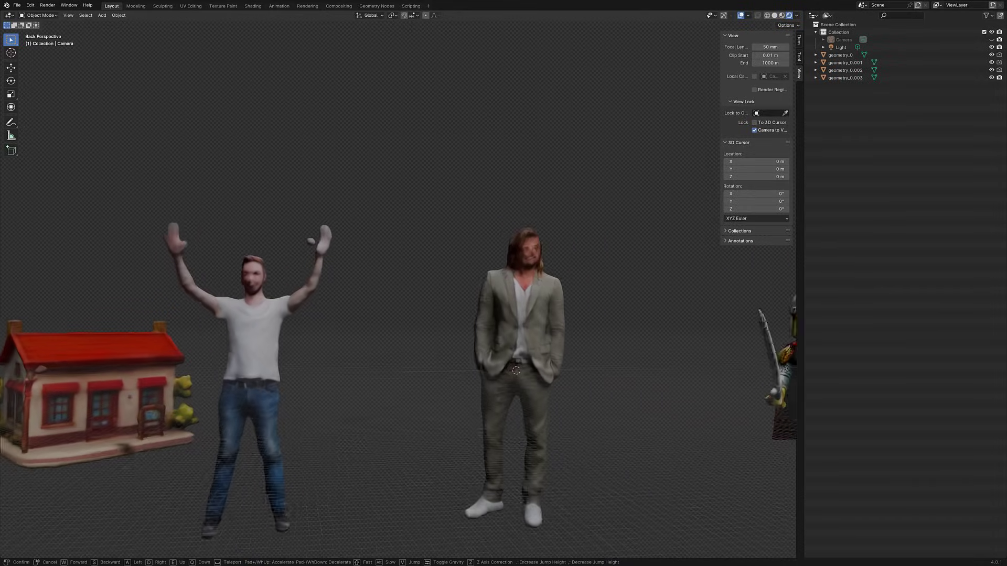
key(w)
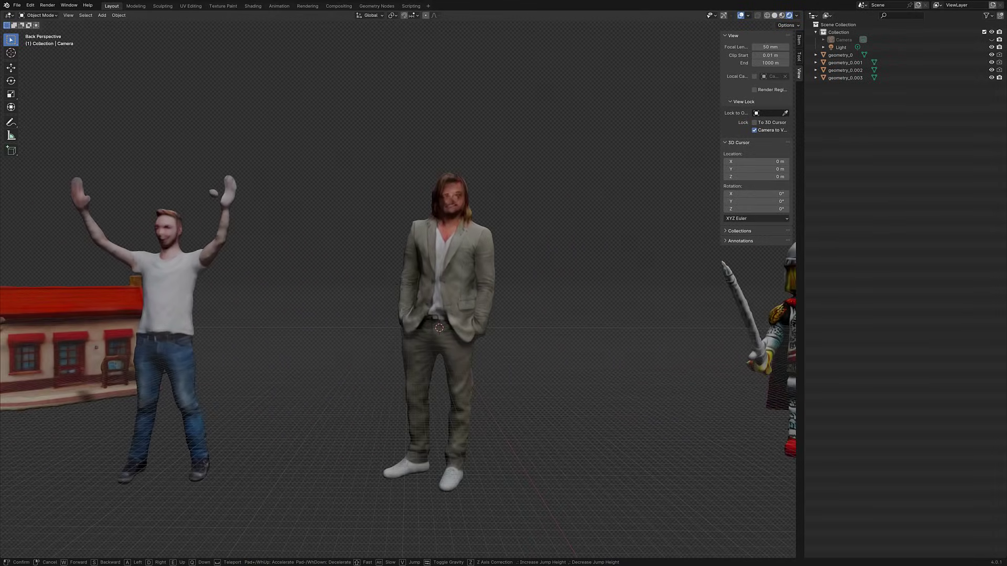
key(w)
key(w)
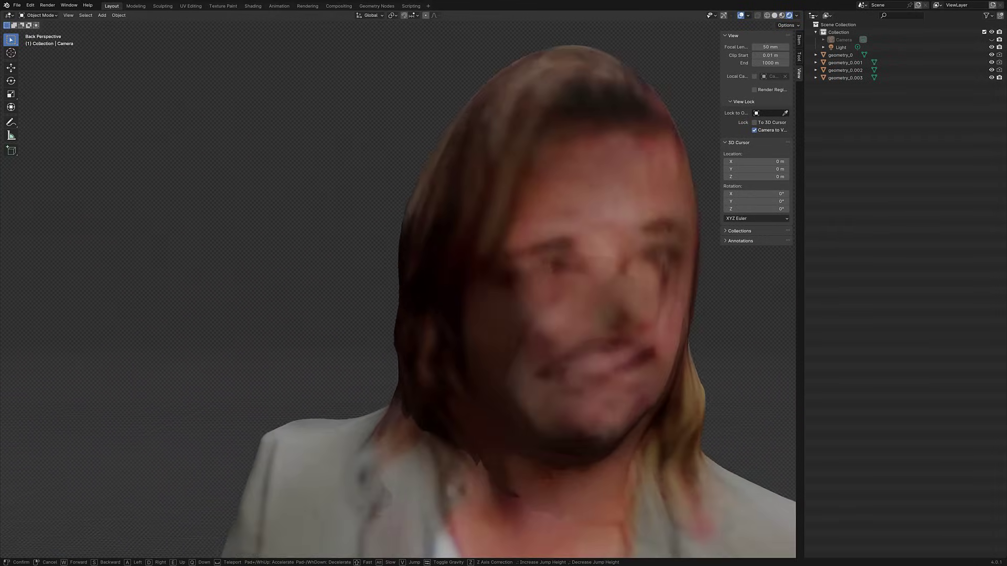
key(w)
key(d)
key(a)
key(s)
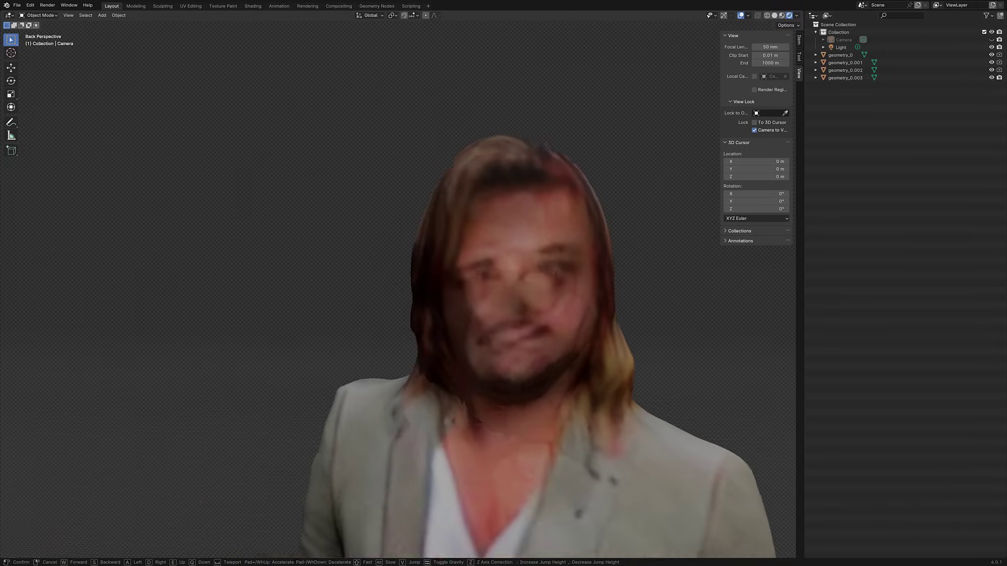
click(607, 304)
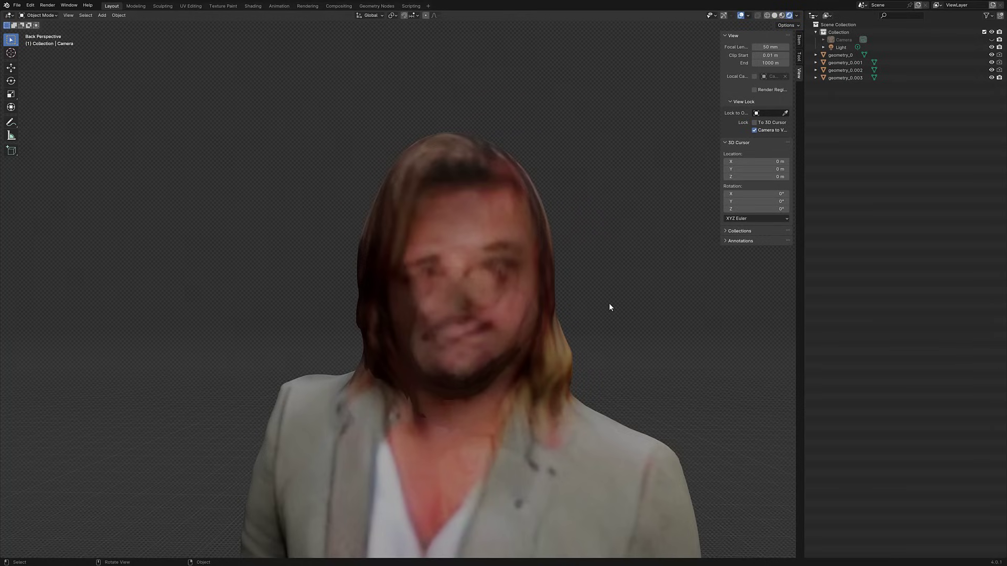
Switch to the Tripo site in the browser, open its home page and leave full-screen mode
key(alt+Tab)
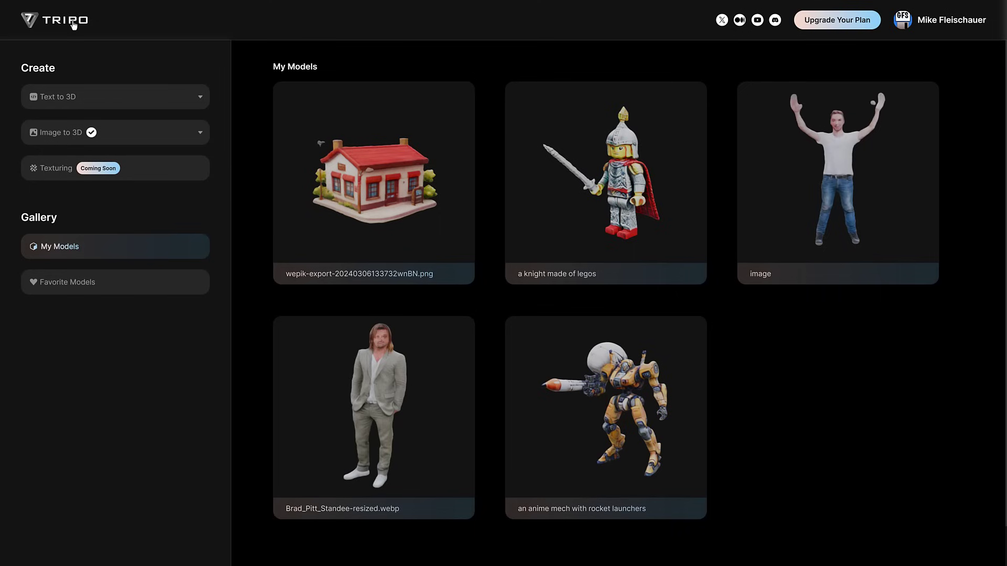
click(78, 23)
key(F11)
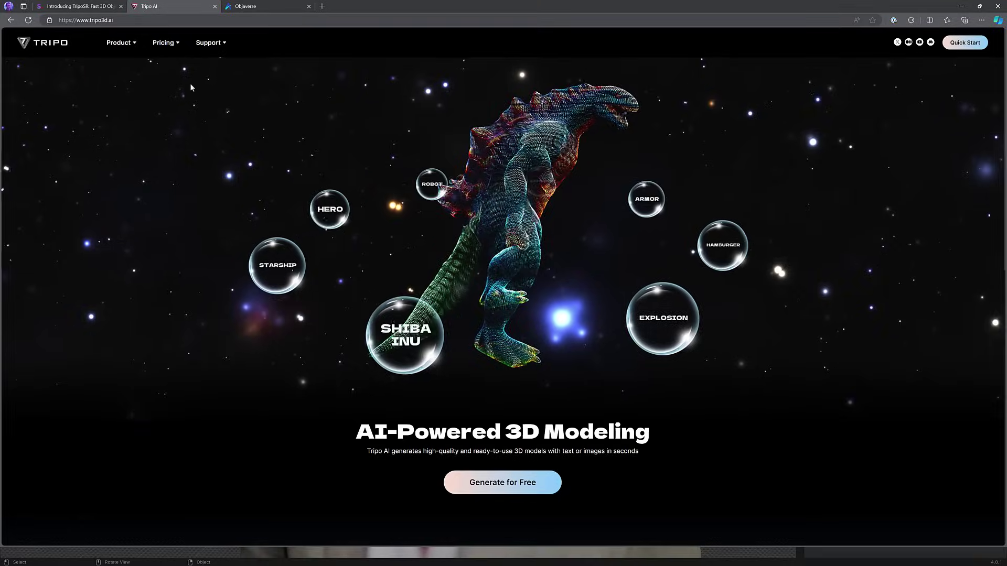
Open the Tripo generator app, review the Basic, Professional and Premium plans and close the plan overview
click(510, 483)
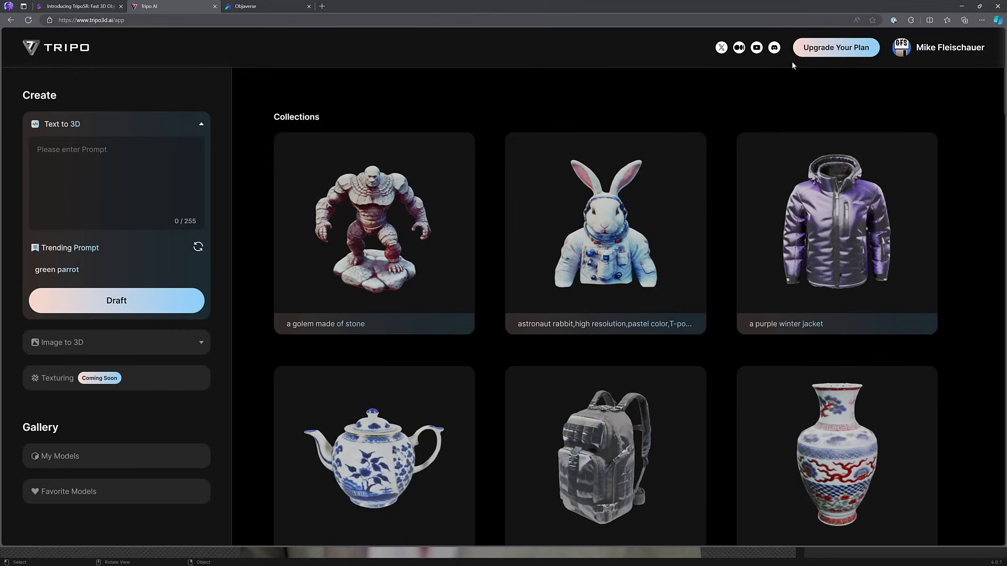
click(821, 49)
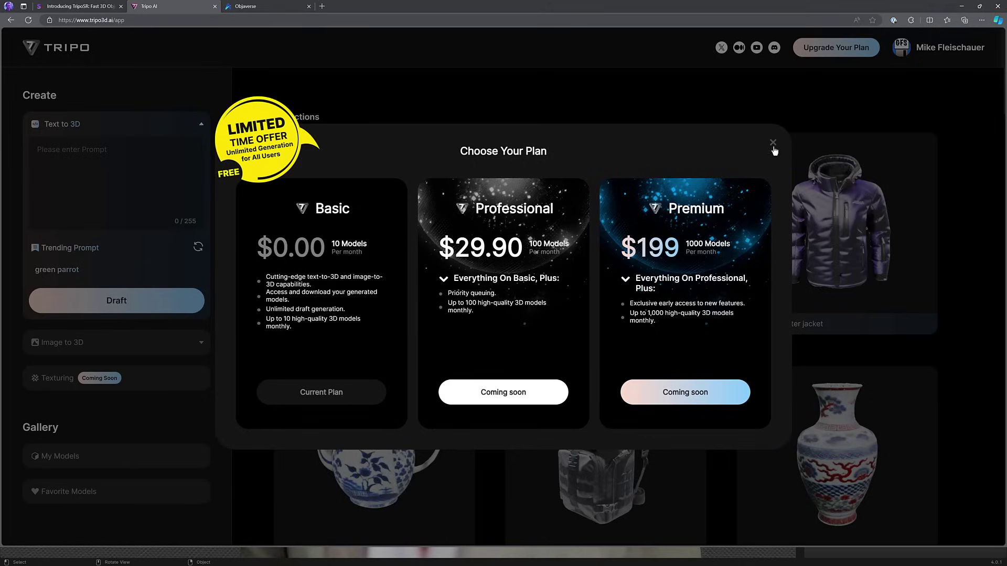
click(773, 142)
Browse the example models in the Collections gallery down to the end and back towards the start
scroll(646, 329, down, 6)
scroll(646, 329, down, 20)
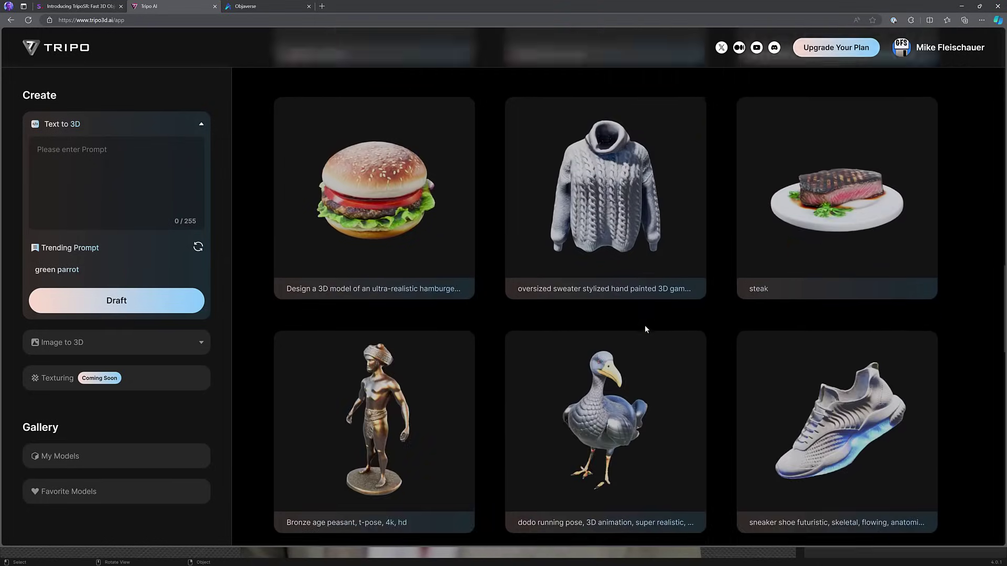
scroll(647, 329, down, 8)
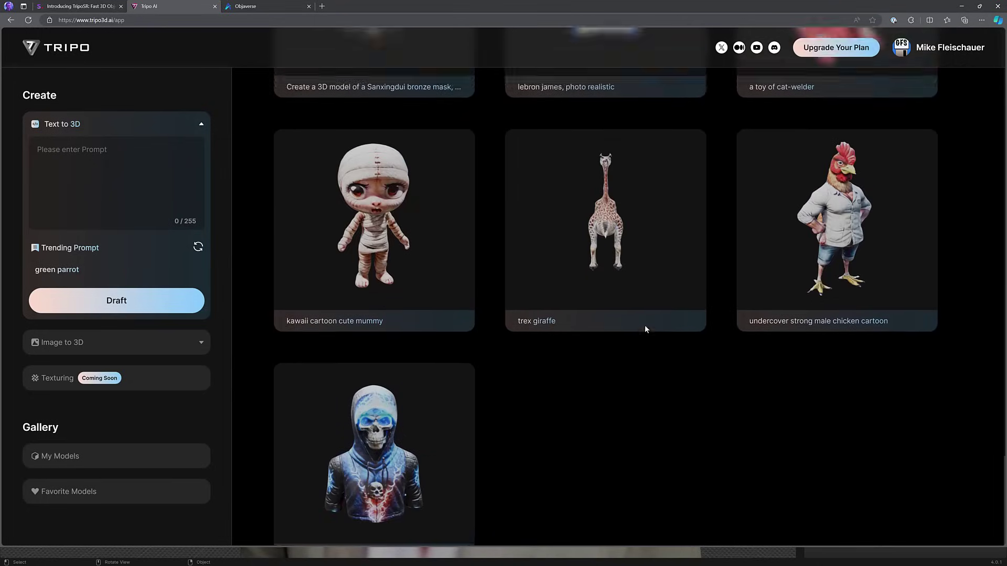
scroll(646, 329, up, 9)
scroll(646, 330, down, 10)
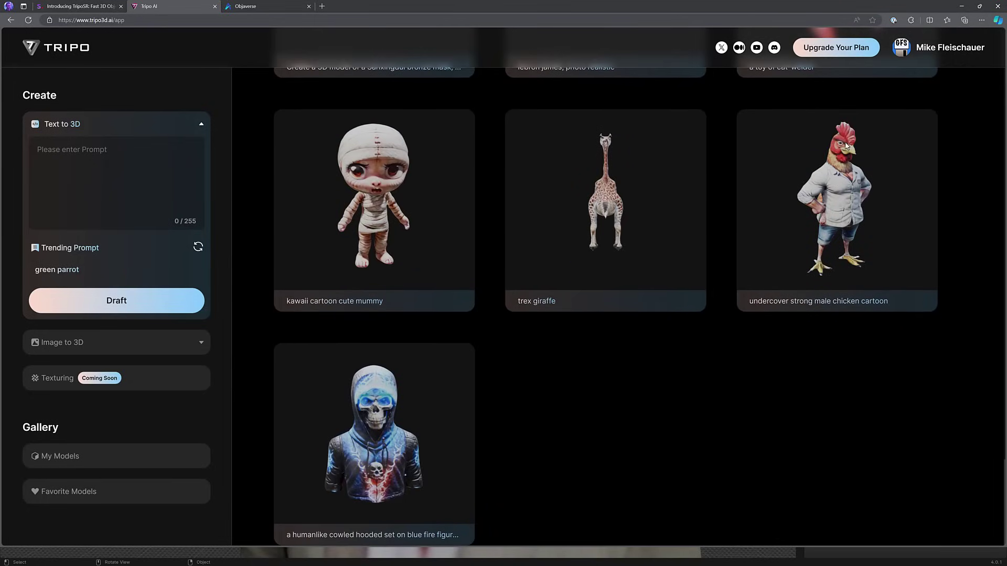
scroll(854, 265, up, 10)
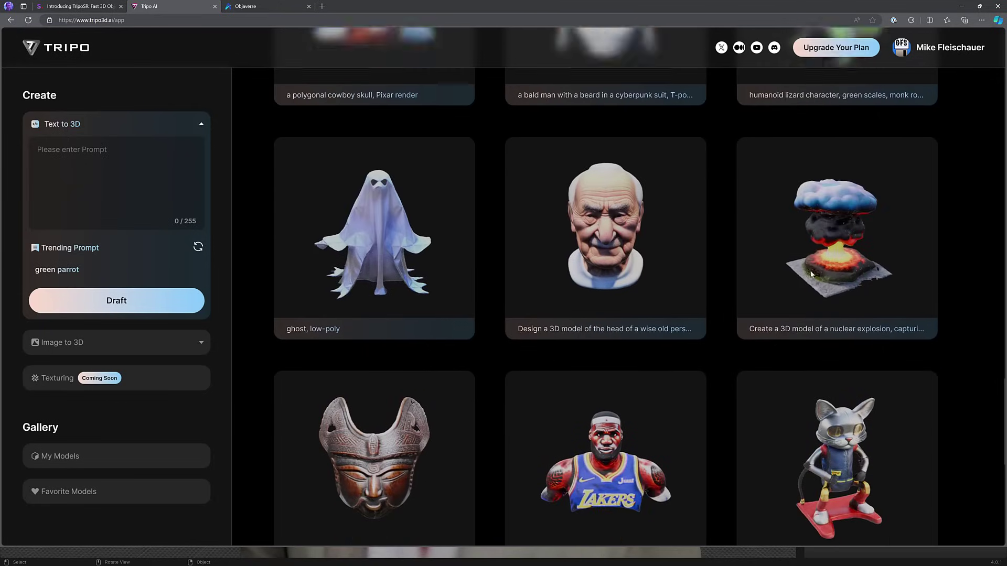
scroll(811, 274, down, 2)
scroll(812, 275, down, 2)
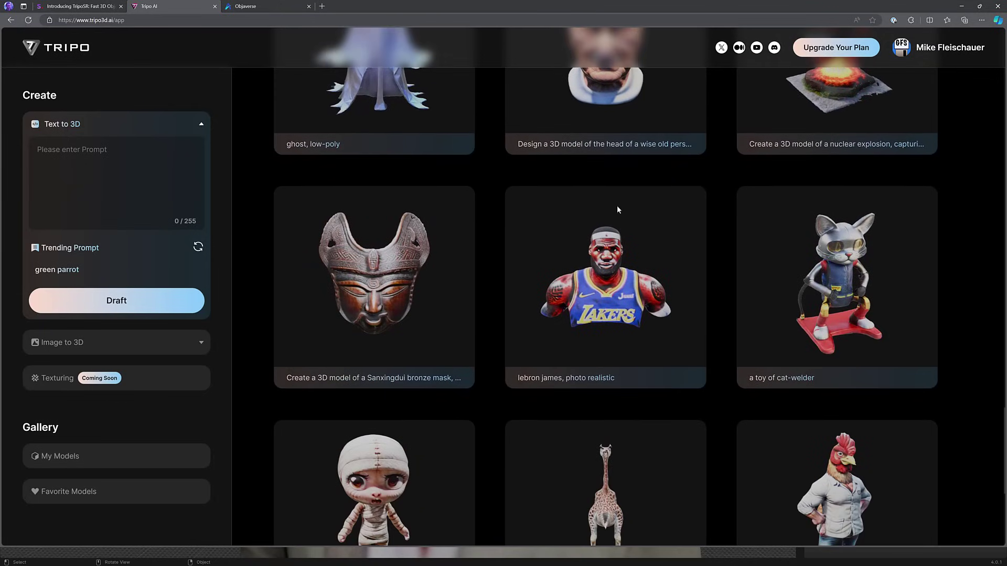
scroll(646, 321, up, 6)
scroll(647, 321, up, 15)
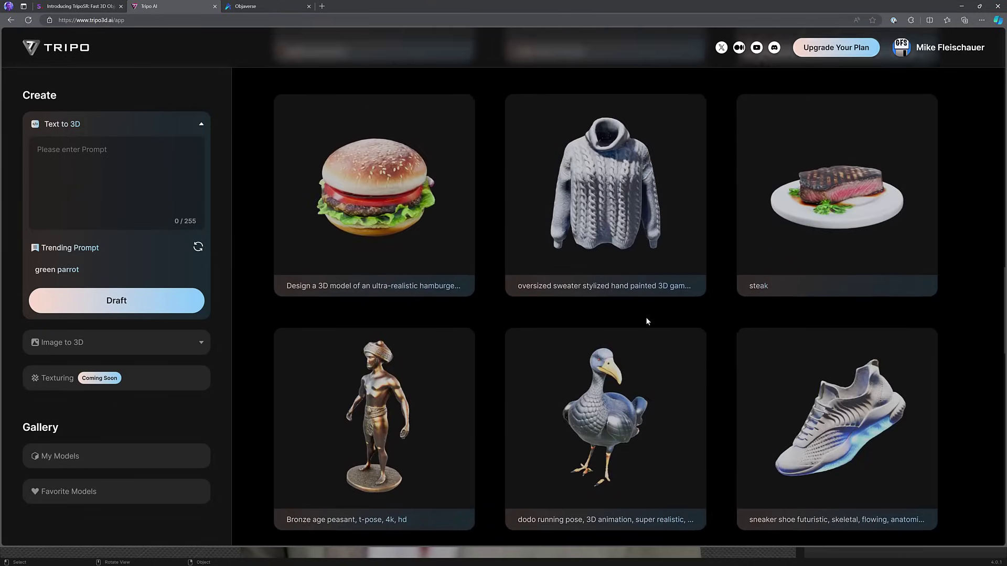
scroll(645, 321, up, 15)
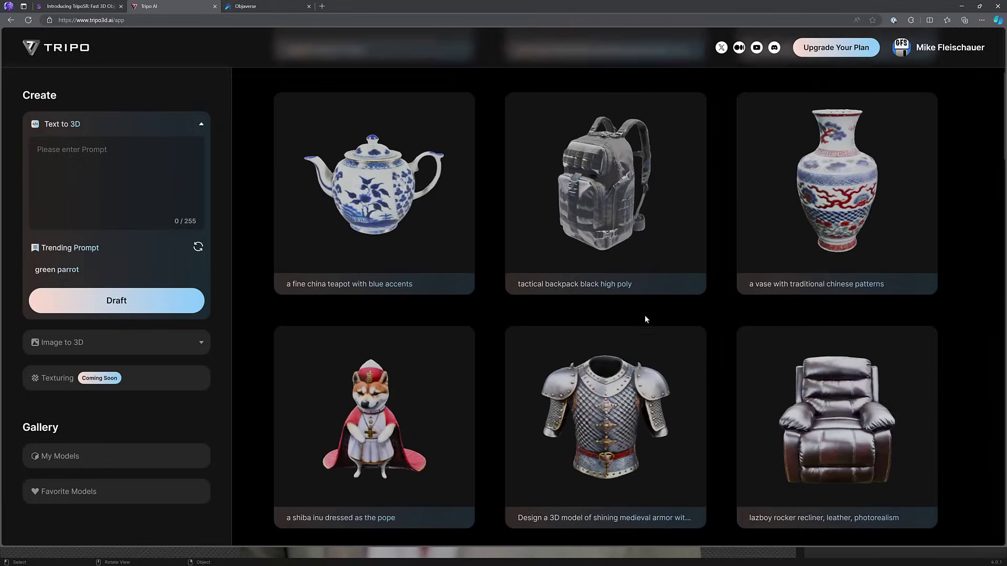